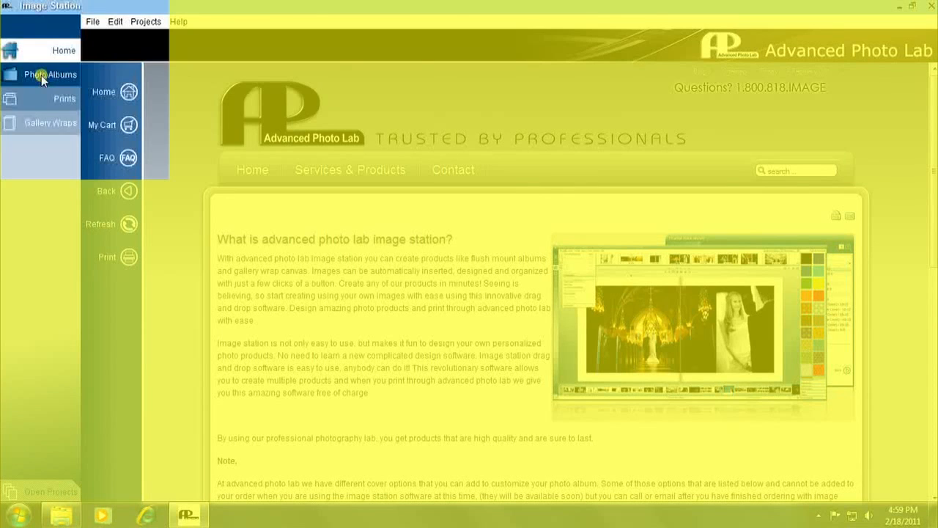
# Create a new photo album project as a 12x12 Premium flush mount album using the Photo Album Wizard
pyautogui.click(41, 74)
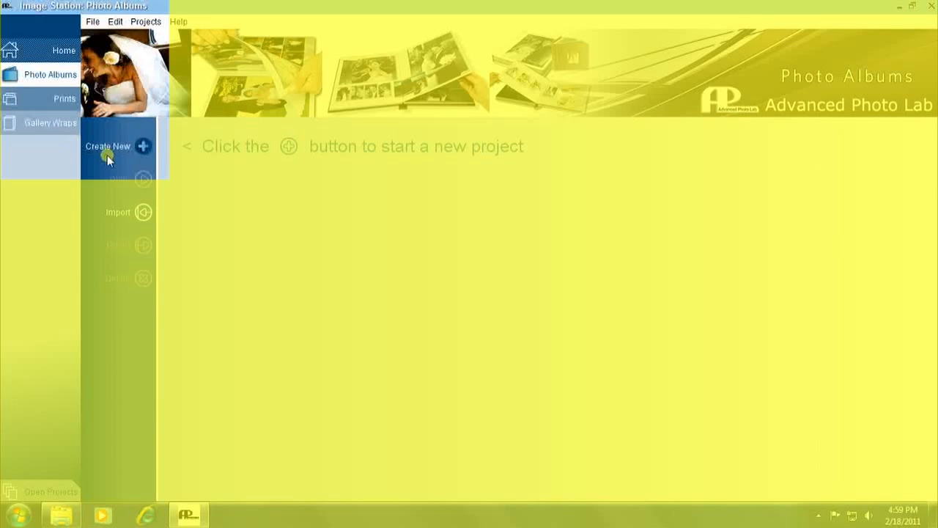
pyautogui.click(145, 147)
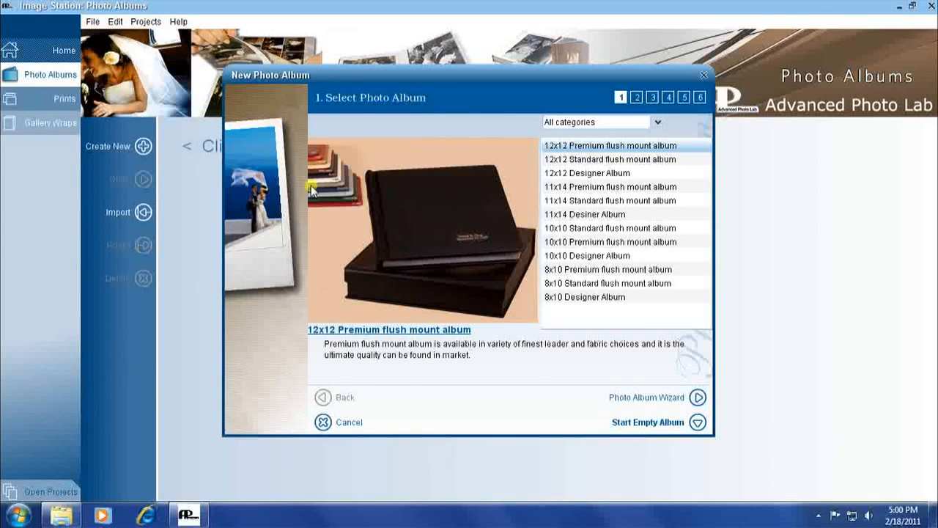
pyautogui.click(575, 159)
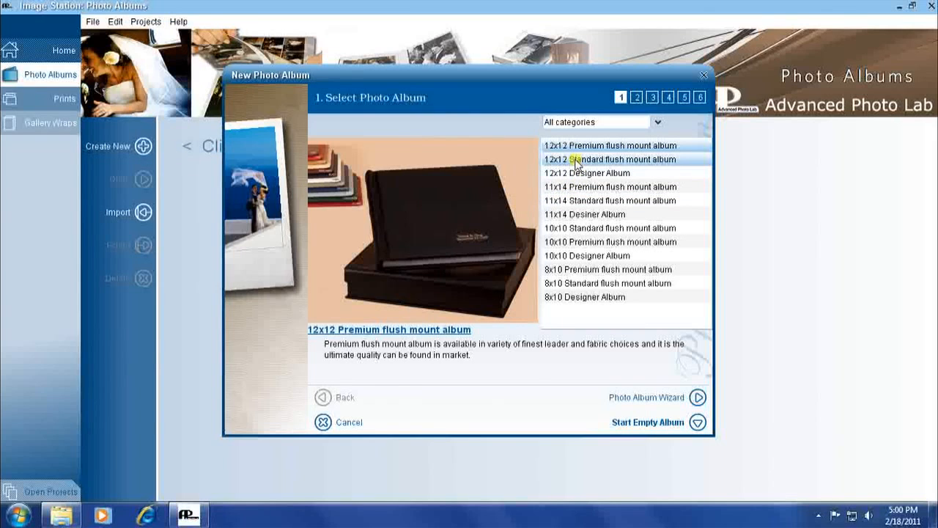
pyautogui.click(576, 161)
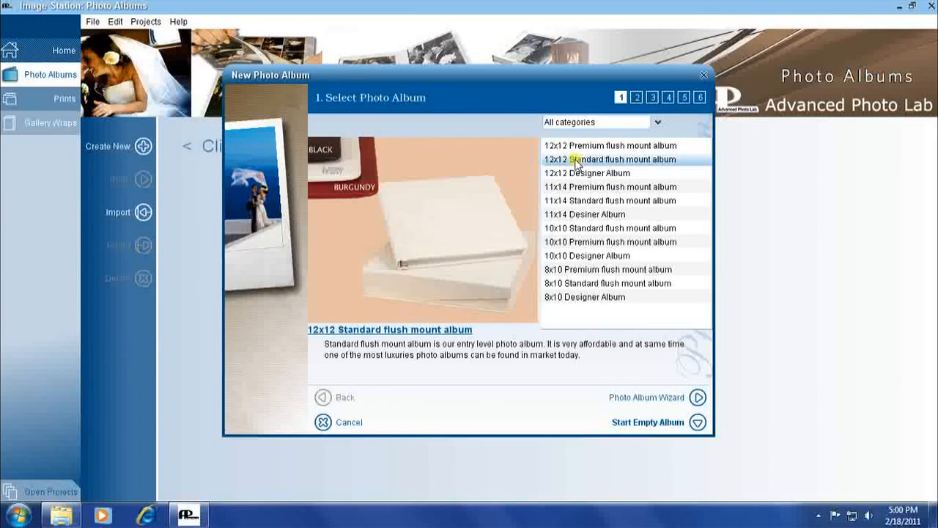
pyautogui.click(584, 188)
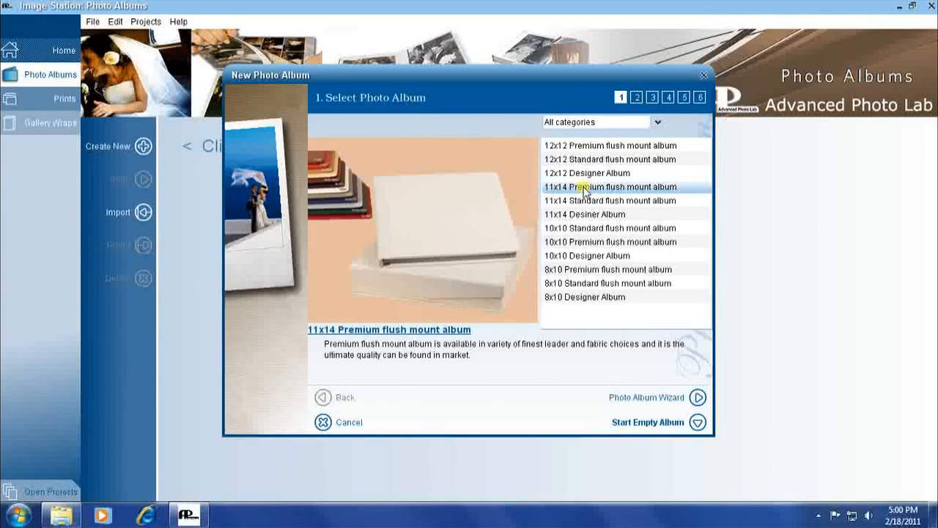
pyautogui.click(585, 214)
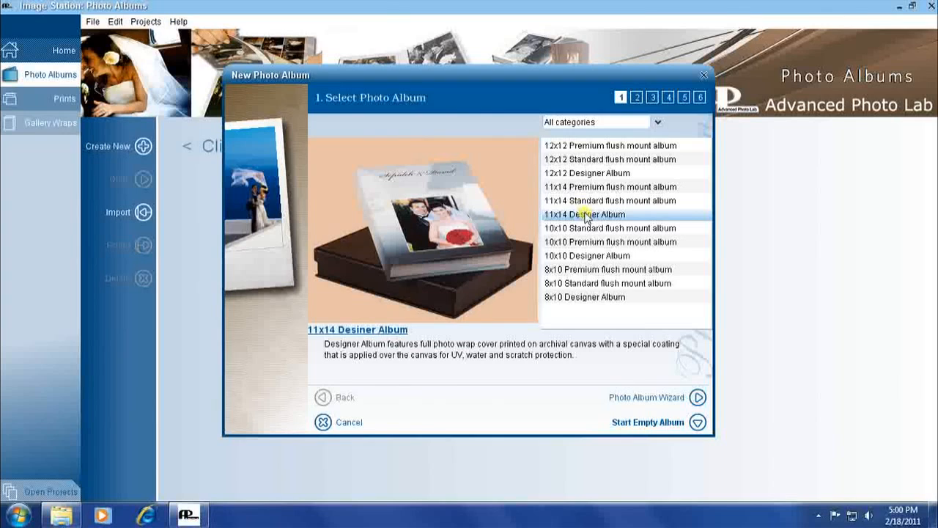
pyautogui.click(601, 148)
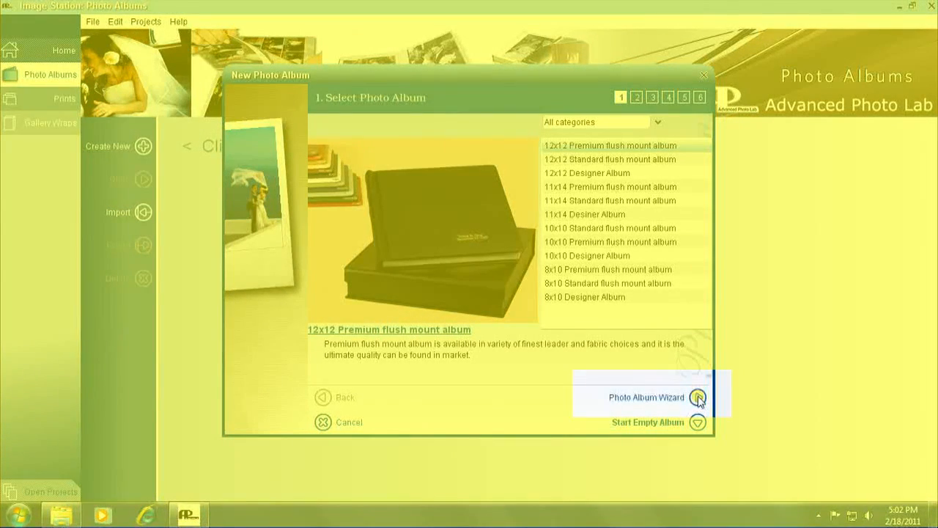
pyautogui.click(698, 398)
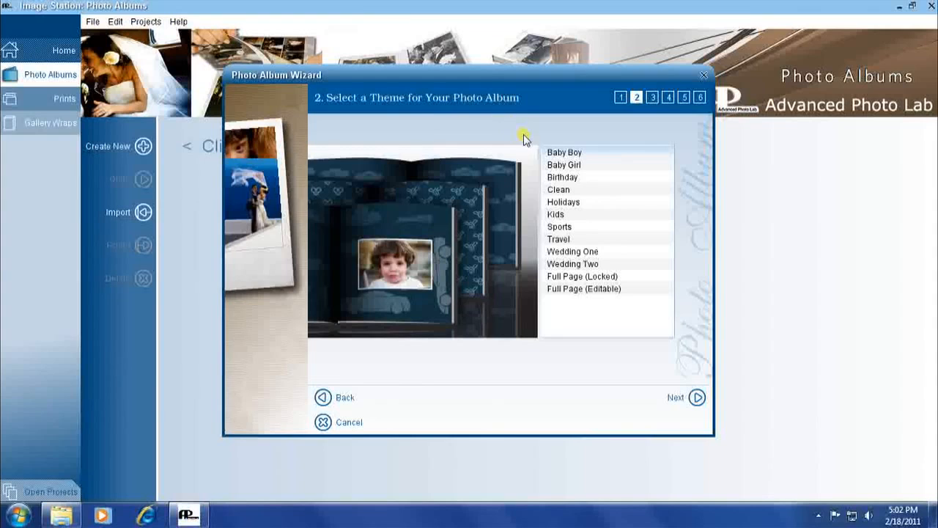
# Preview several album themes, choose the Clean theme and continue to picture selection
pyautogui.click(562, 177)
pyautogui.click(562, 165)
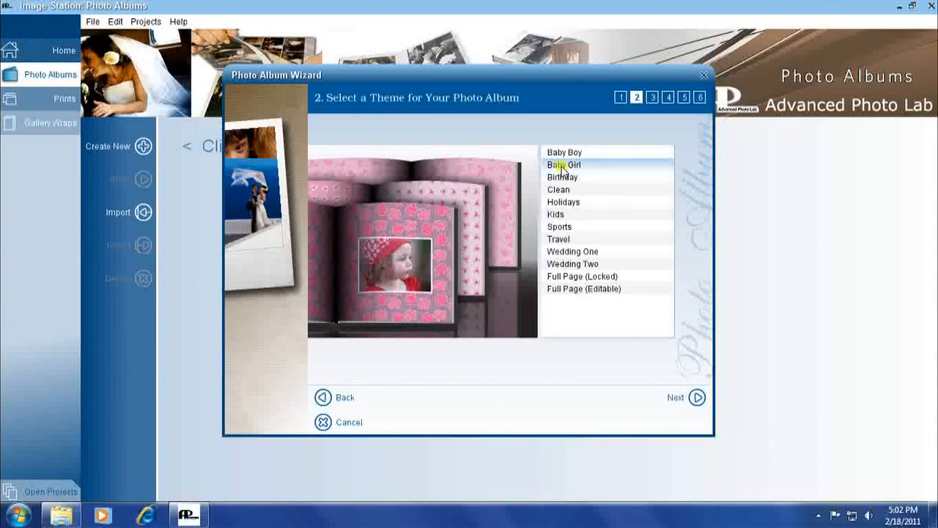
pyautogui.click(553, 214)
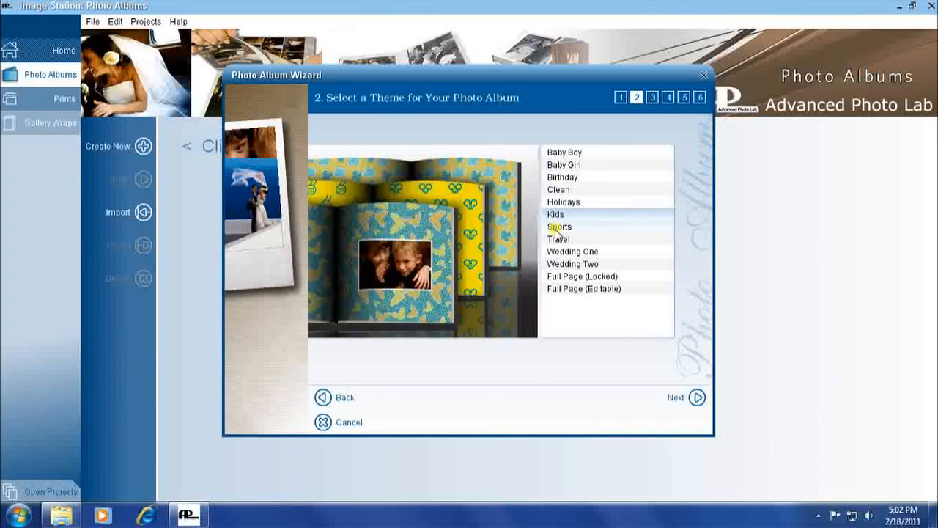
pyautogui.click(555, 227)
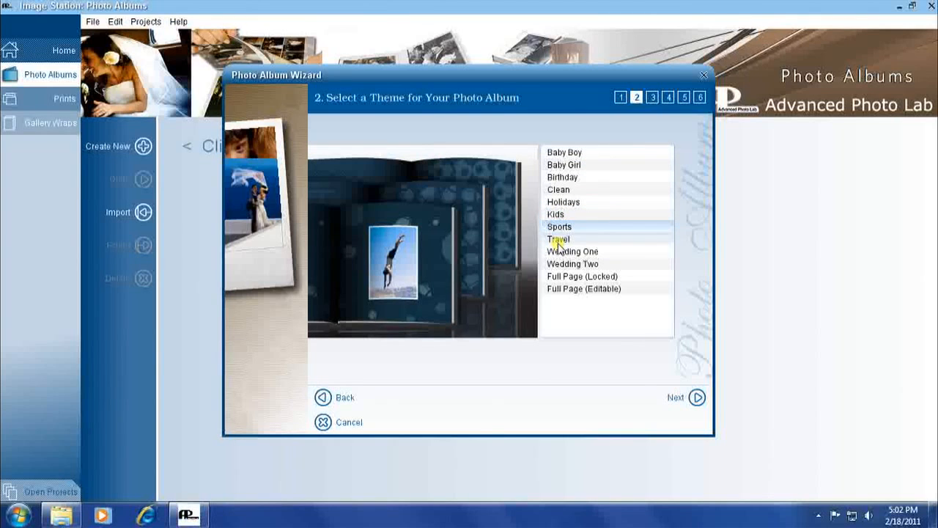
pyautogui.click(559, 251)
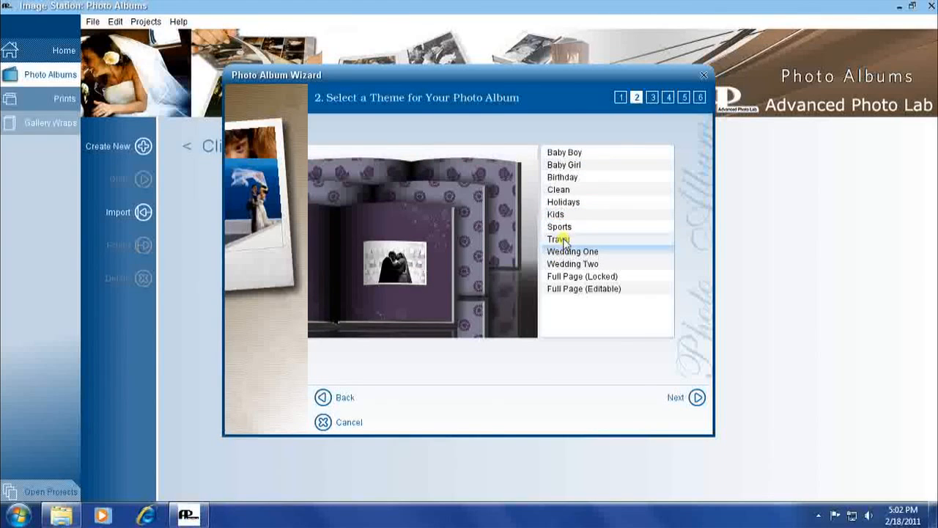
pyautogui.click(559, 190)
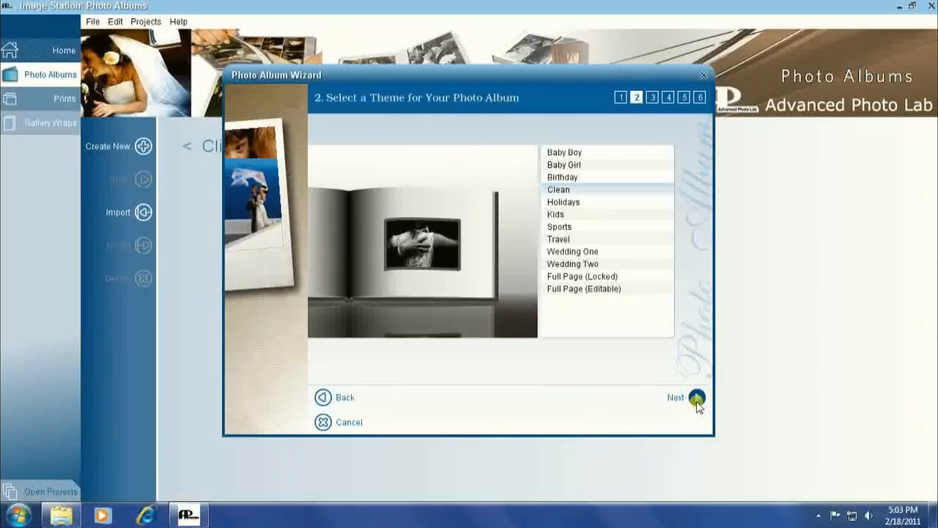
pyautogui.click(696, 399)
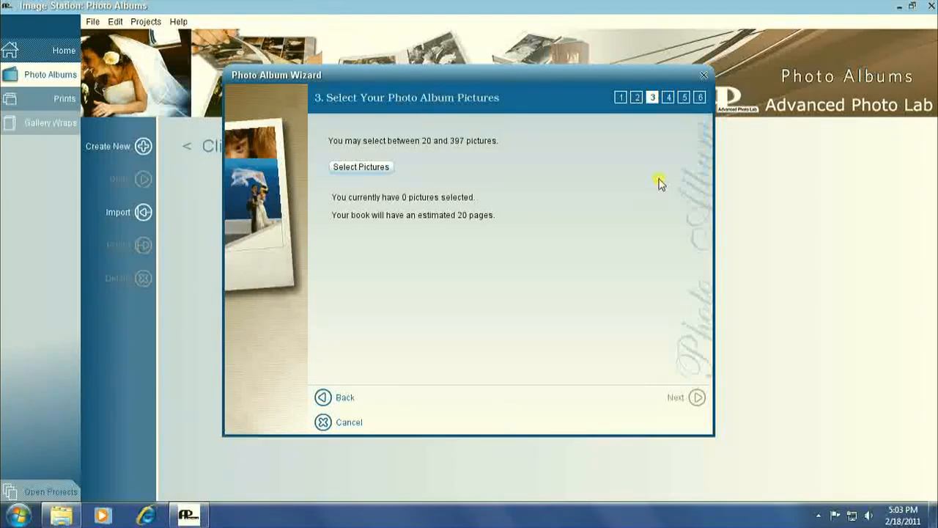
# Add all pictures from the "wed album" folder to the photo album
pyautogui.click(362, 168)
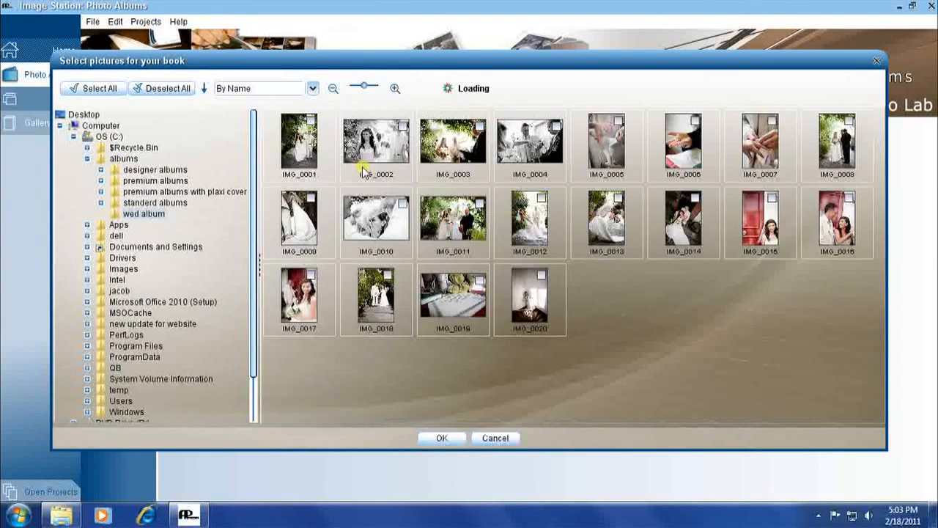
pyautogui.click(404, 204)
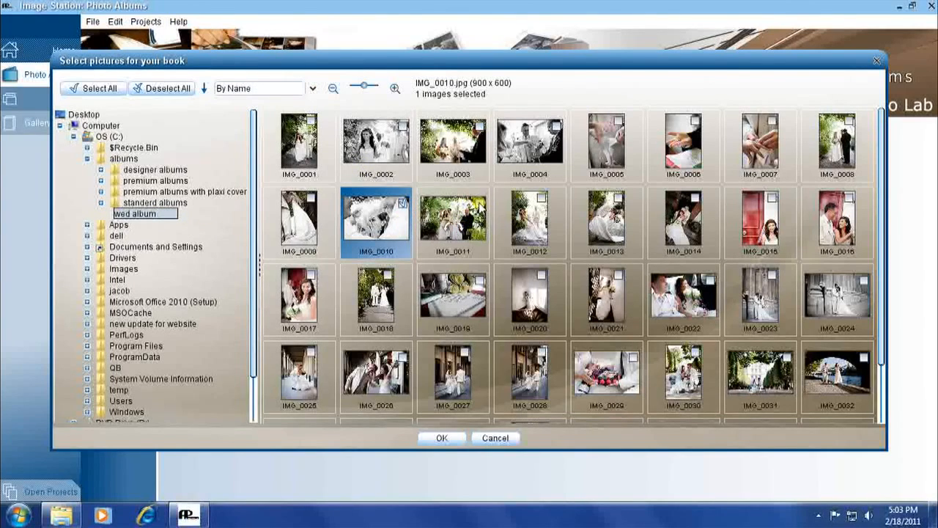
pyautogui.click(478, 203)
pyautogui.click(541, 198)
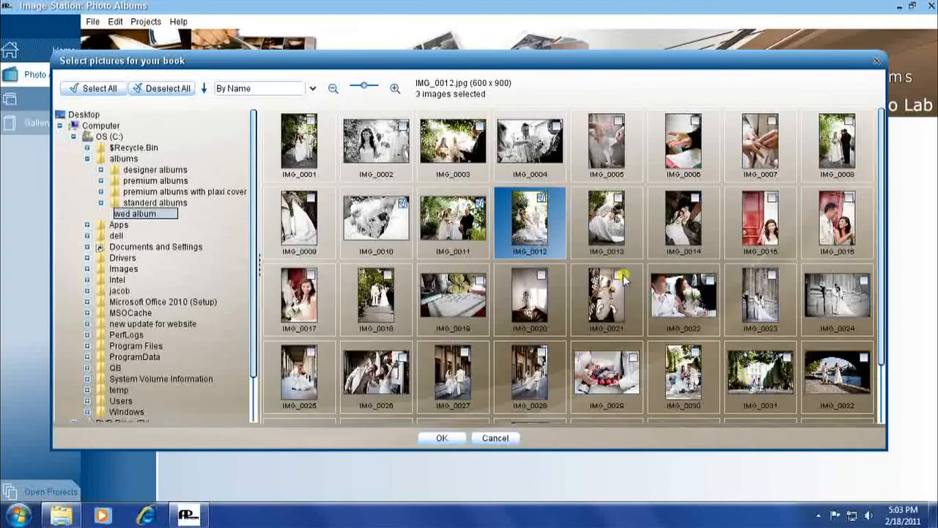
pyautogui.click(618, 277)
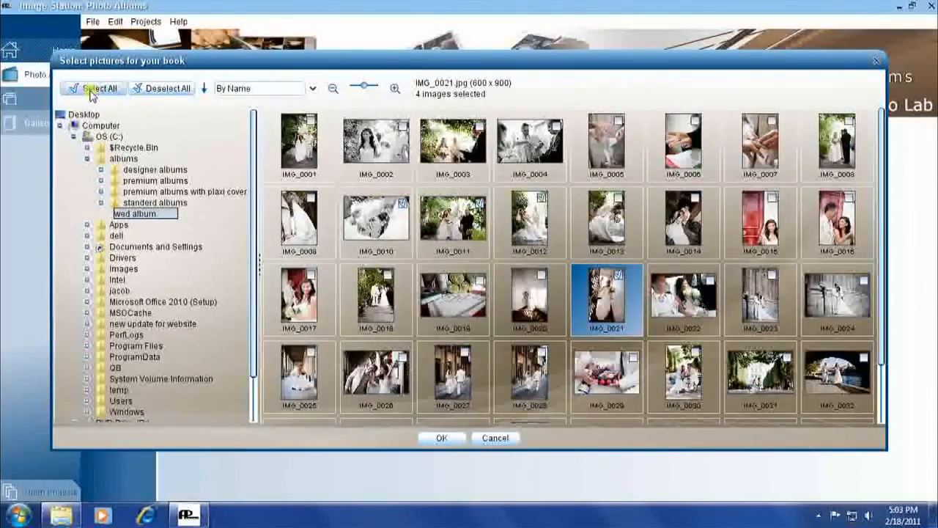
pyautogui.click(92, 95)
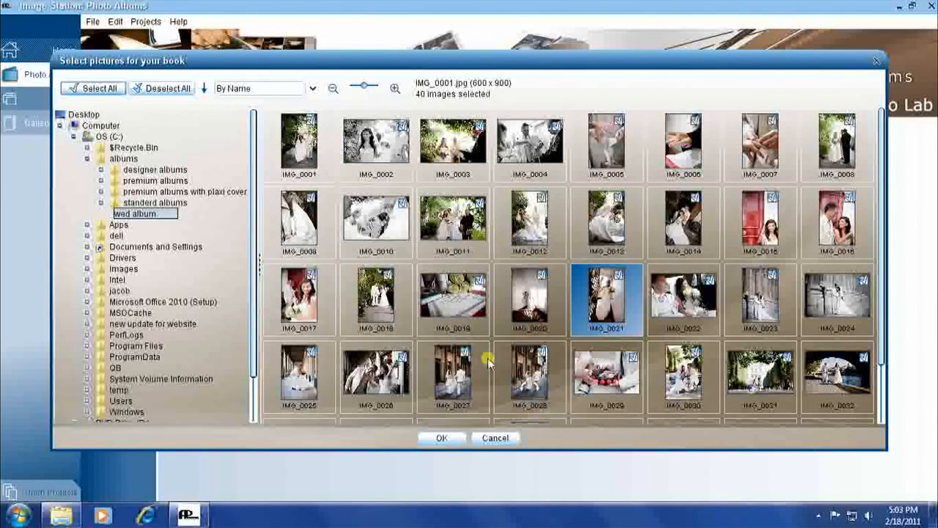
pyautogui.click(442, 438)
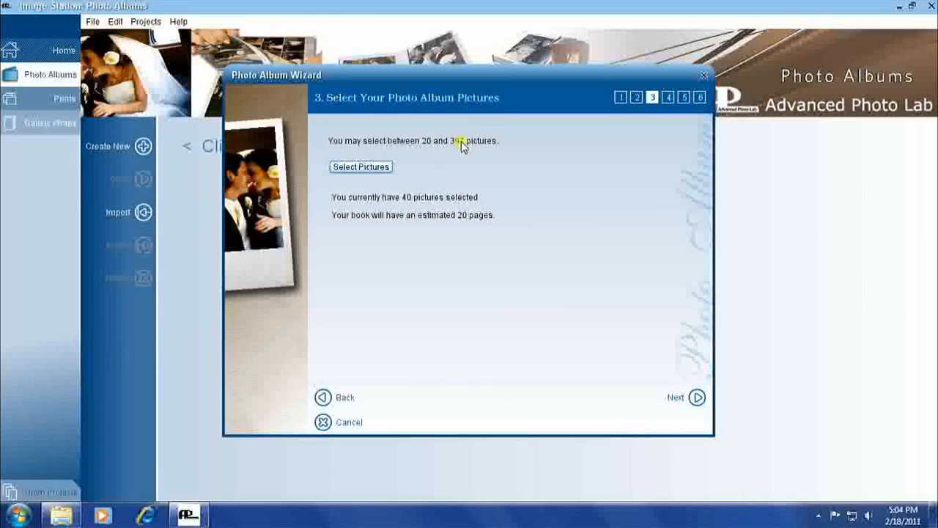
# Finish the wizard, skipping the picture preview and leaving the first-page caption empty
pyautogui.click(696, 398)
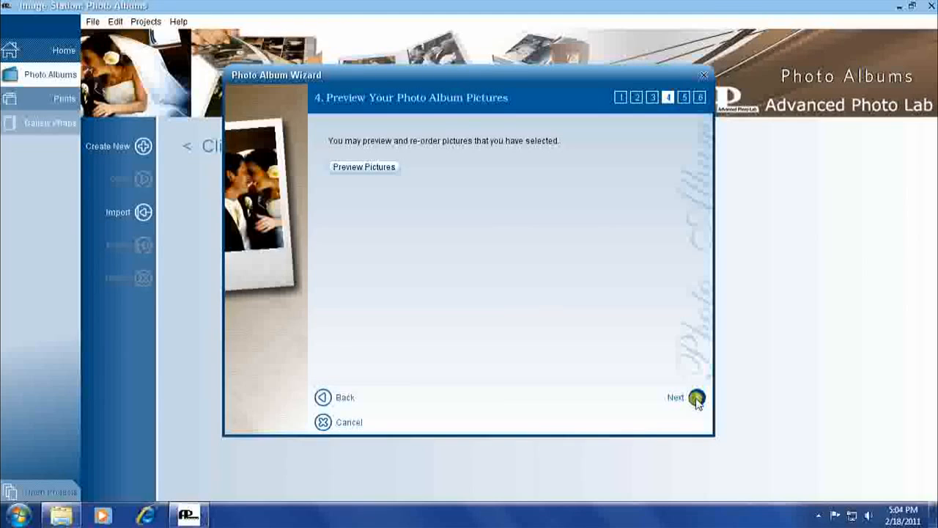
pyautogui.click(695, 398)
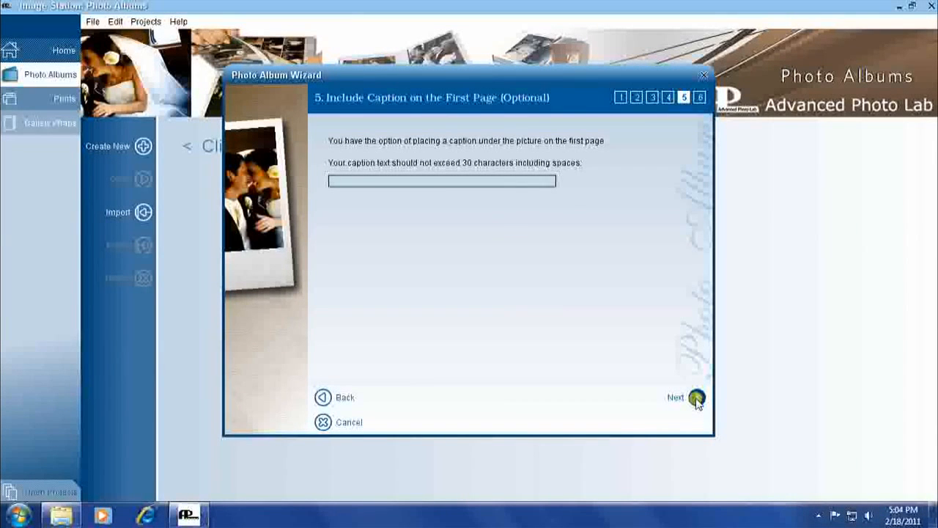
pyautogui.click(695, 399)
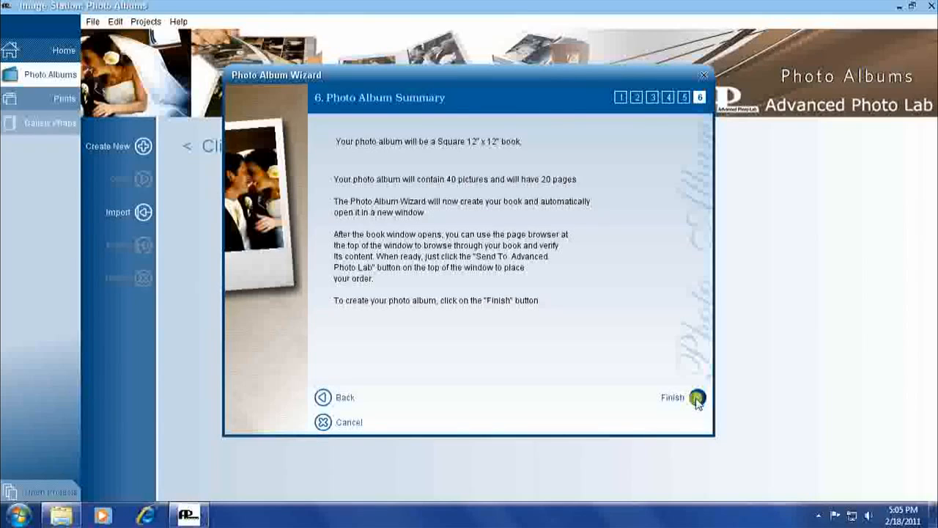
pyautogui.click(698, 400)
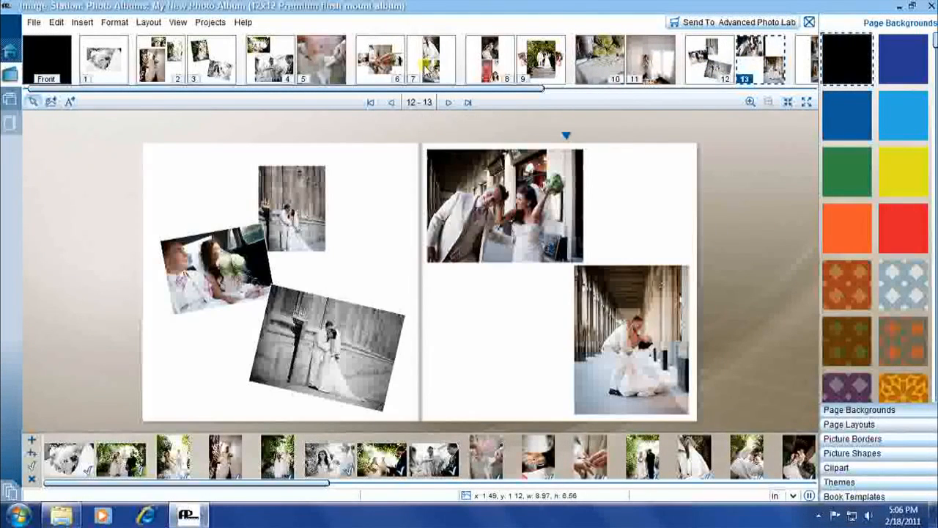
# View the generated album's spreads 6-7, 4-5 and 2-3
pyautogui.click(428, 66)
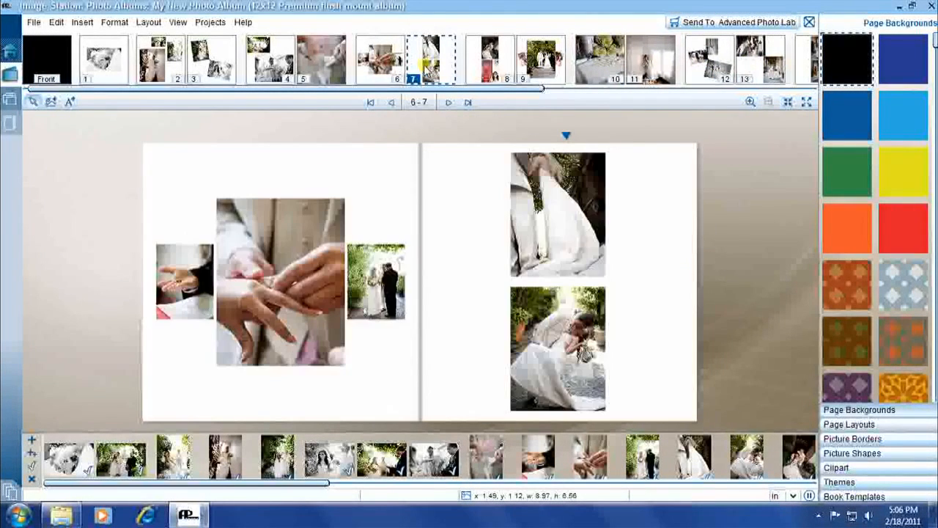
pyautogui.click(331, 64)
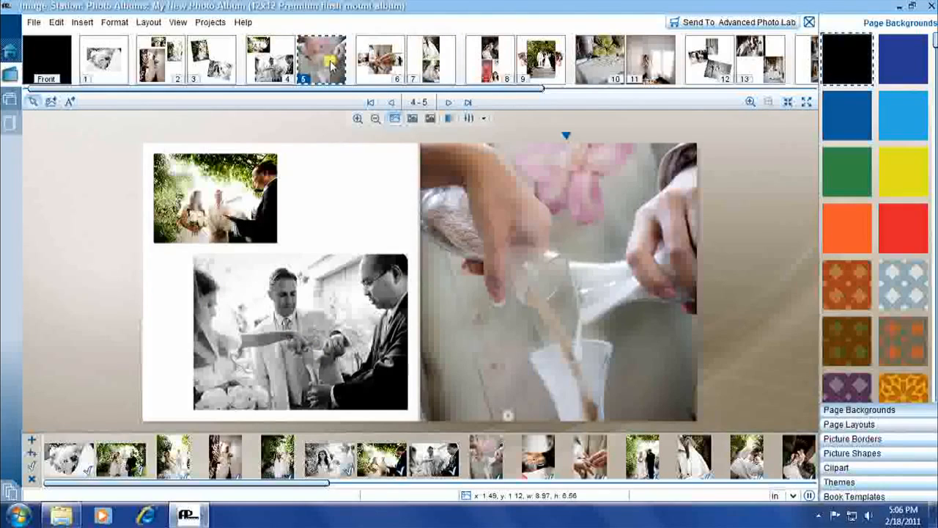
pyautogui.click(224, 67)
pyautogui.click(163, 65)
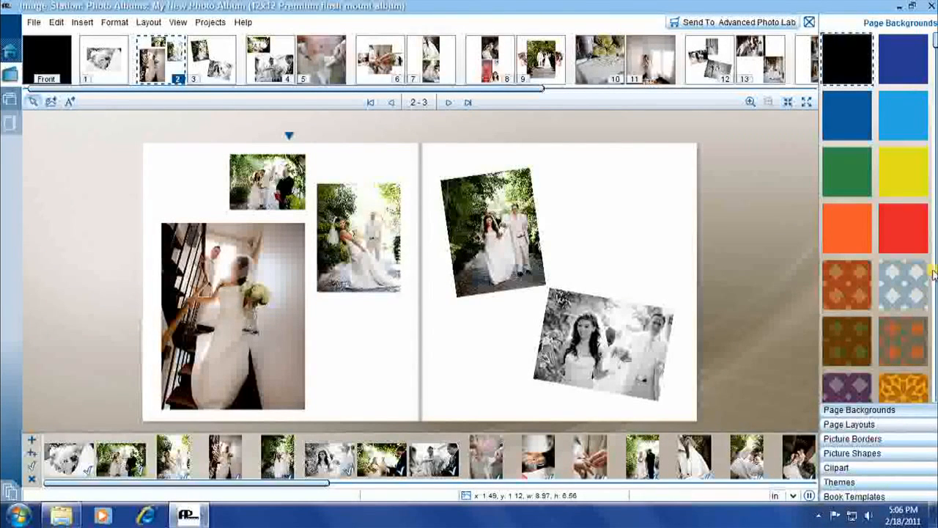
# Examine the available page backgrounds, page layouts, picture borders, picture shapes, clipart, themes and book templates, plus the album's loaded pictures
pyautogui.scroll(-15, 934, 40)
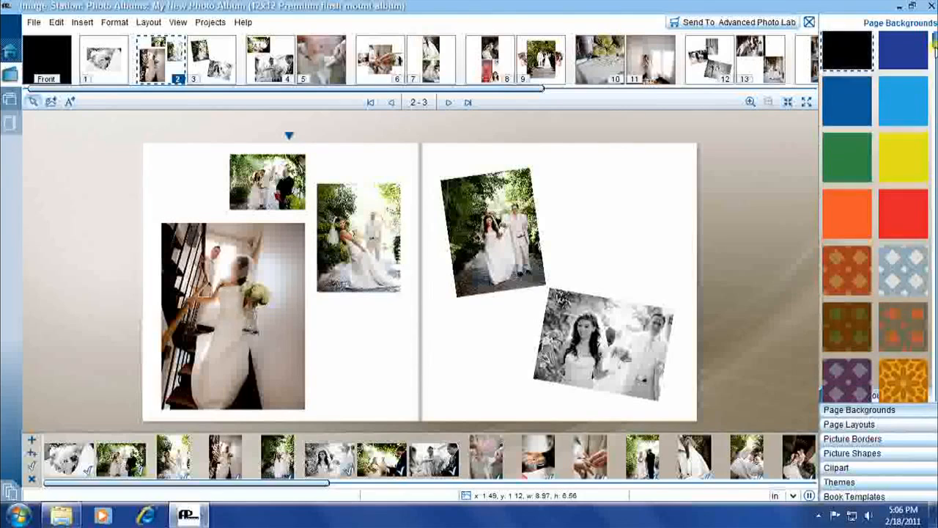
pyautogui.moveTo(933, 321); pyautogui.dragTo(933, 411)
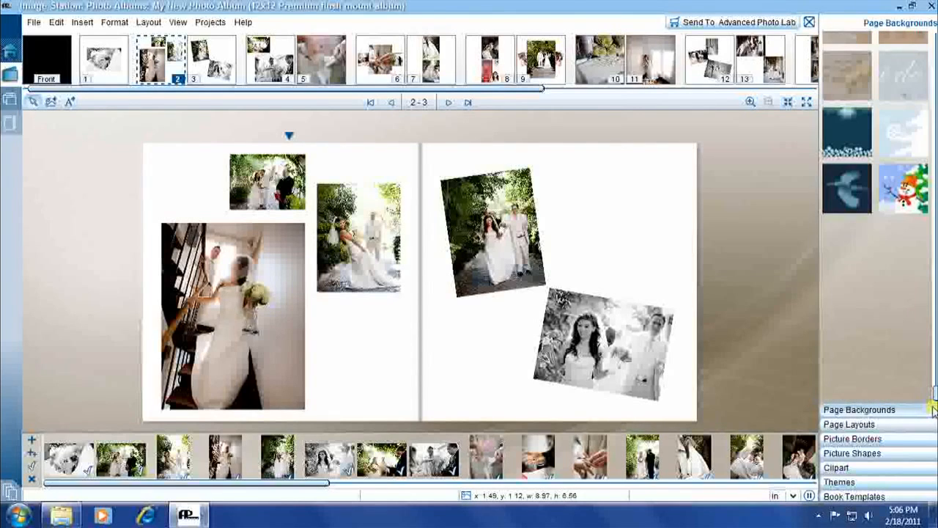
pyautogui.click(850, 425)
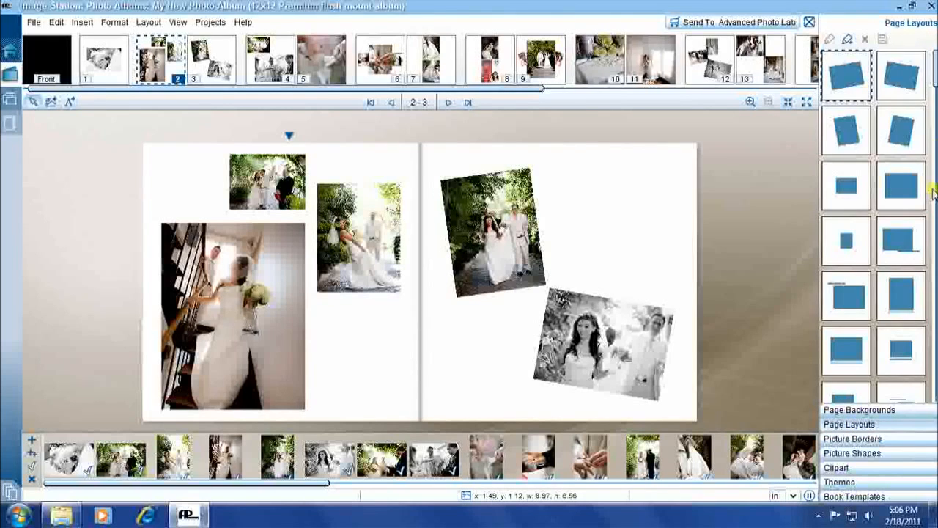
pyautogui.moveTo(935, 82); pyautogui.dragTo(935, 272)
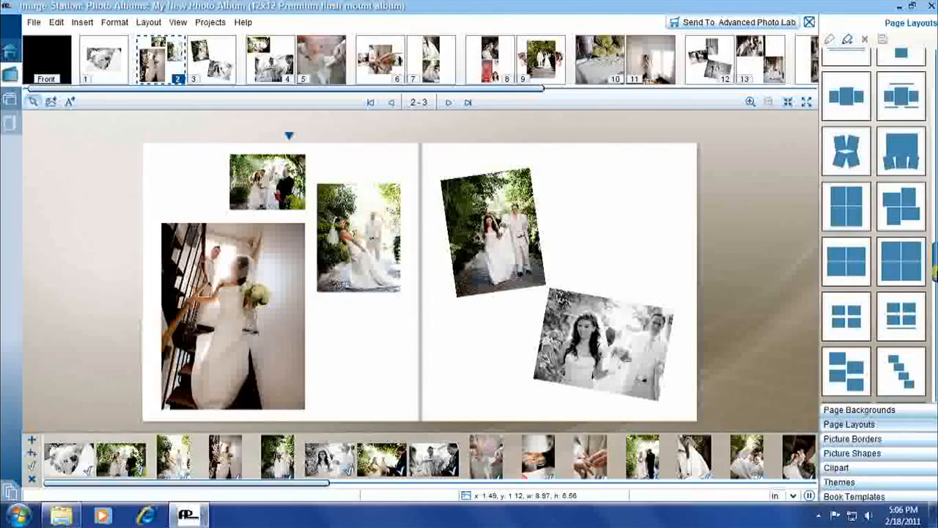
pyautogui.click(853, 438)
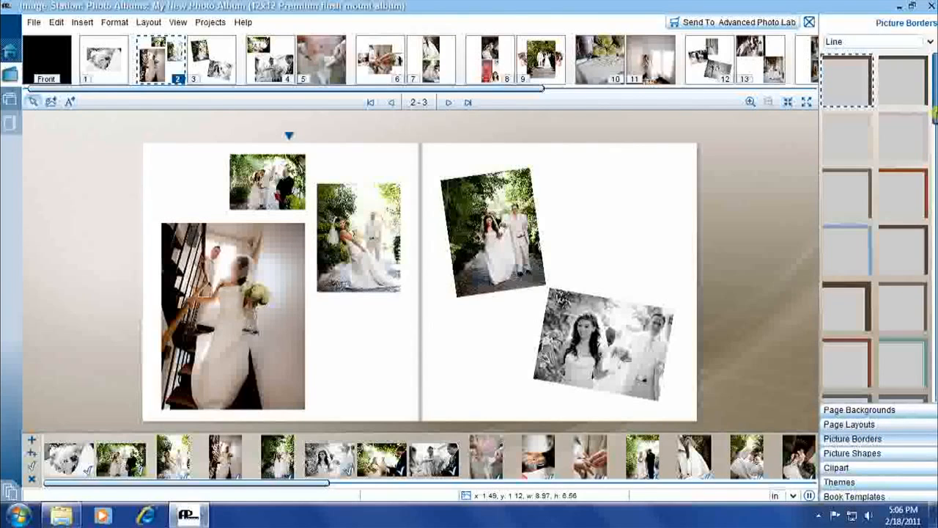
pyautogui.moveTo(934, 108); pyautogui.dragTo(935, 311)
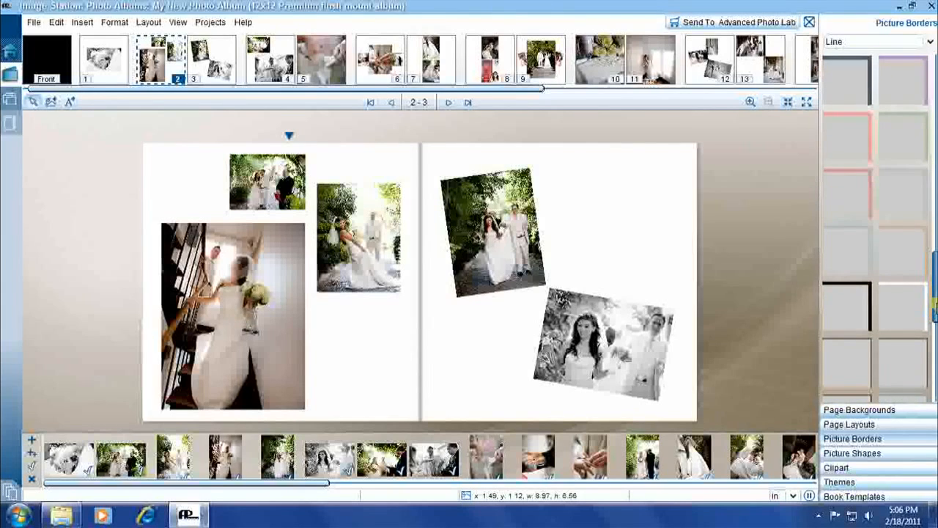
pyautogui.click(851, 453)
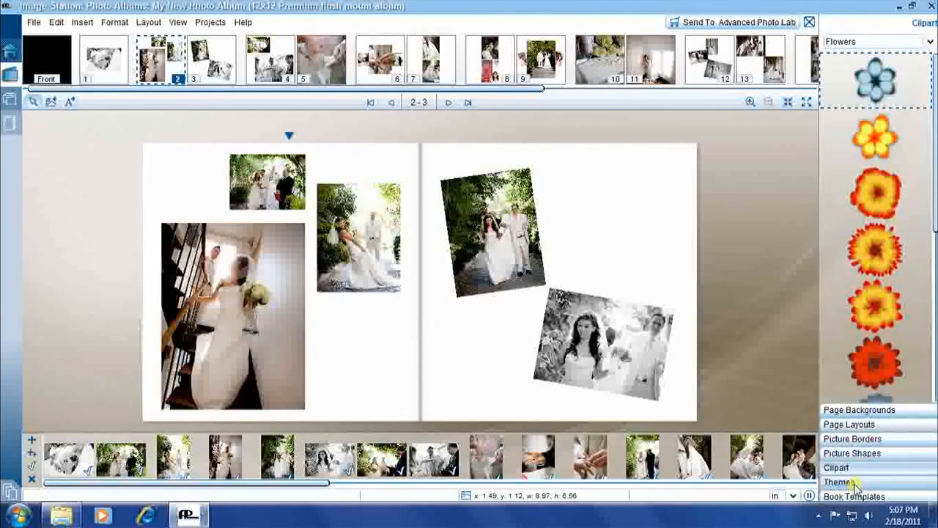
pyautogui.click(864, 470)
pyautogui.click(855, 485)
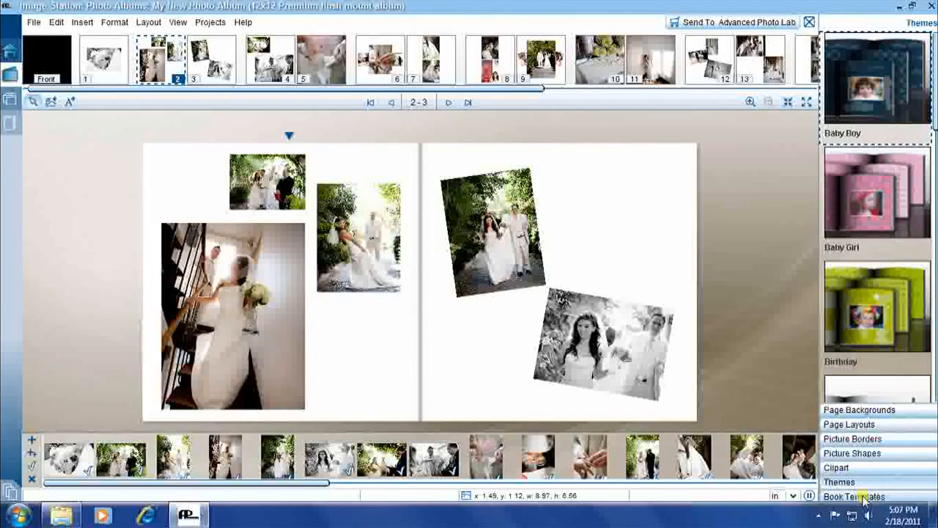
pyautogui.click(864, 498)
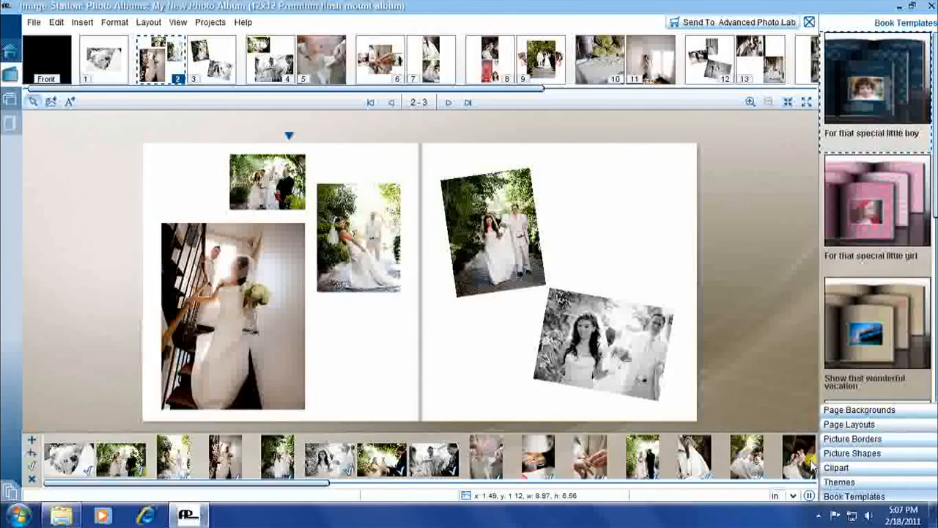
pyautogui.scroll(-4, 810, 465)
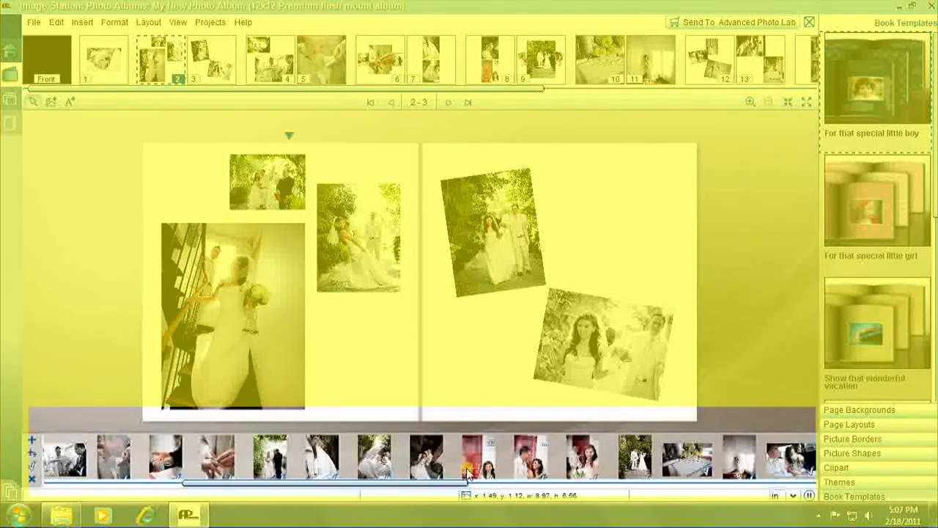
pyautogui.moveTo(57, 464)
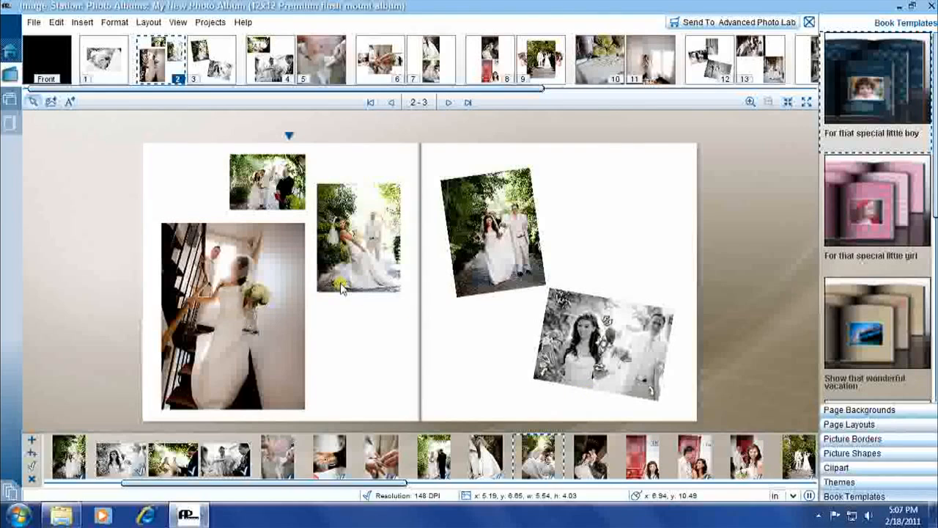
# Delete the two smaller garden pictures from page 2, keeping only the staircase picture
pyautogui.click(284, 180)
pyautogui.rightClick(286, 180)
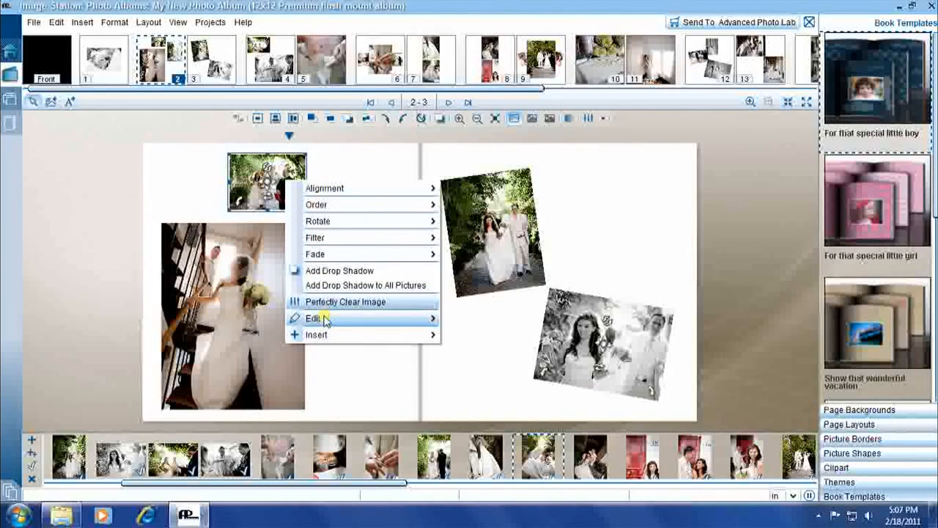
pyautogui.moveTo(320, 320)
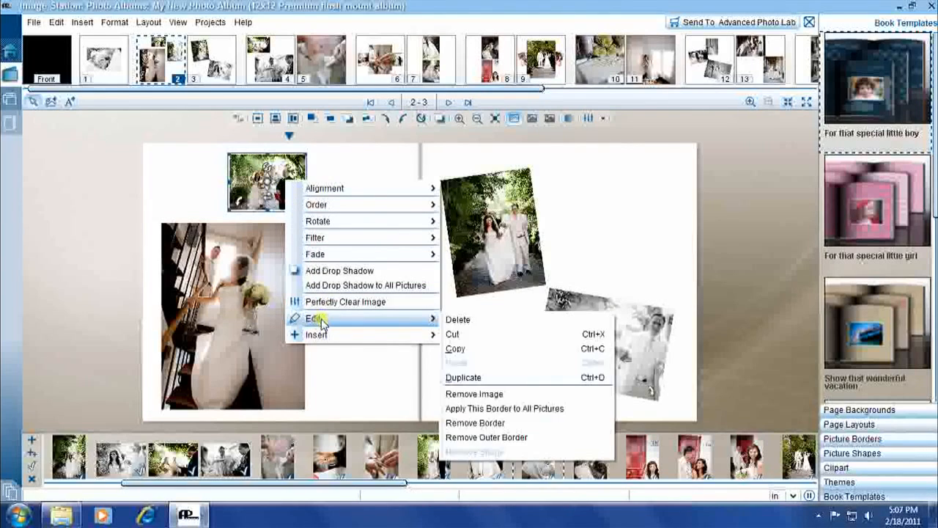
pyautogui.click(457, 320)
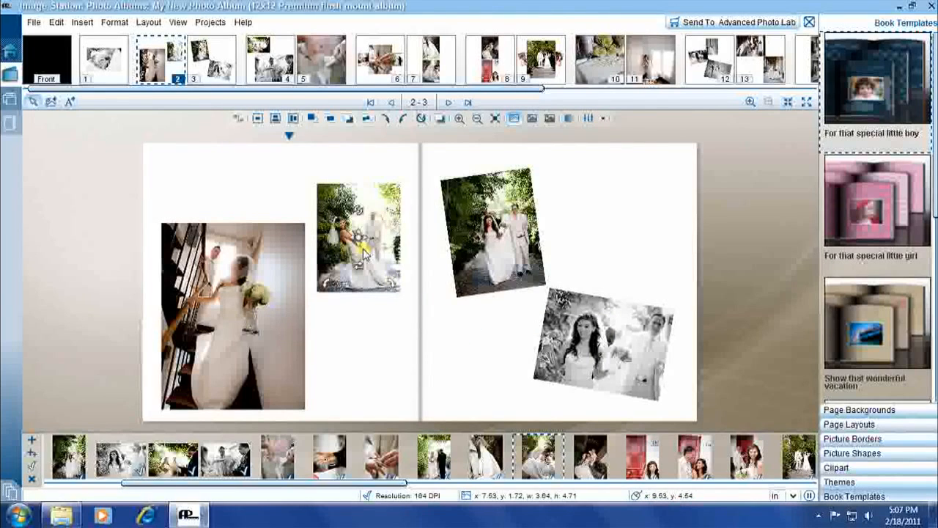
pyautogui.rightClick(362, 249)
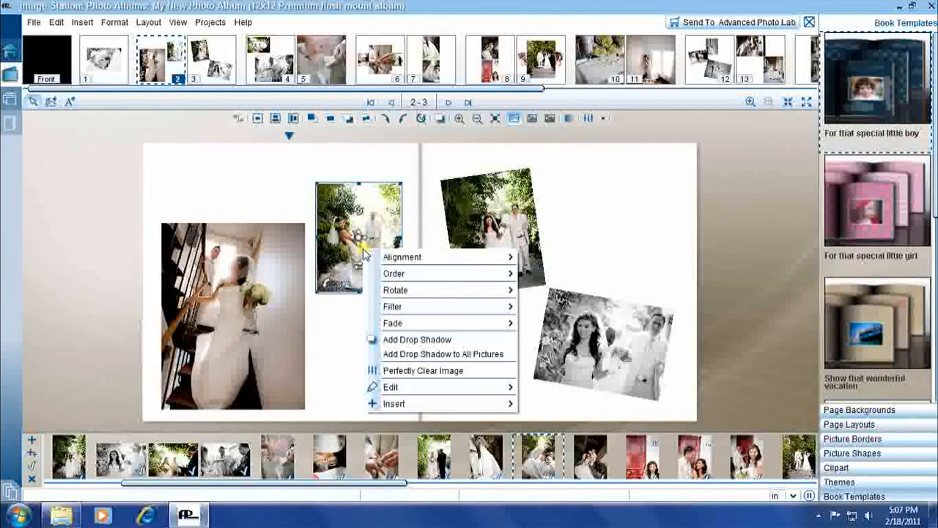
pyautogui.moveTo(401, 391)
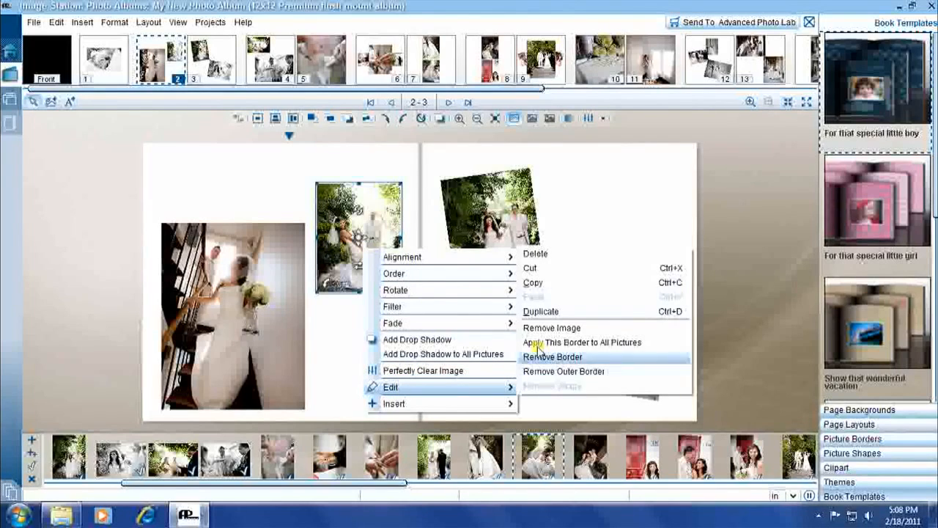
pyautogui.click(535, 254)
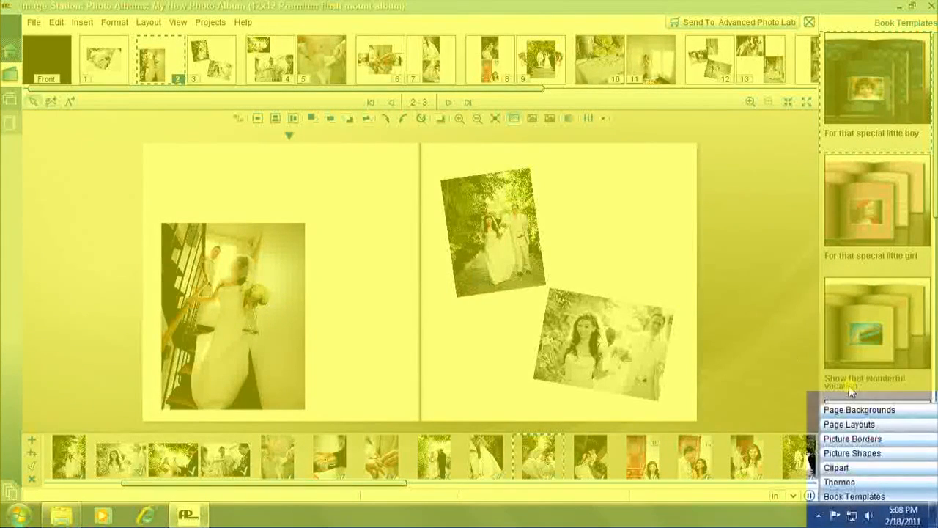
# Apply the solid black page background to pages 2-3 as a two-page spread background
pyautogui.click(866, 415)
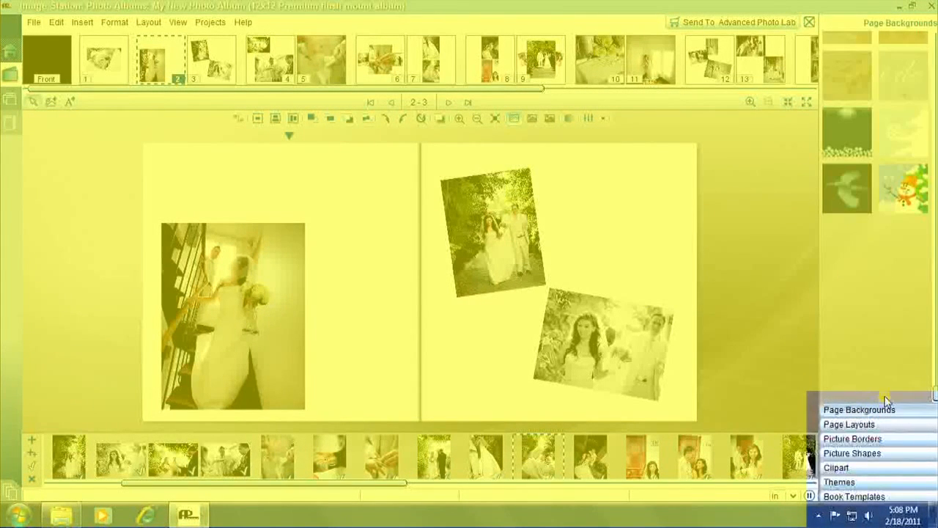
pyautogui.scroll(-5, 928, 392)
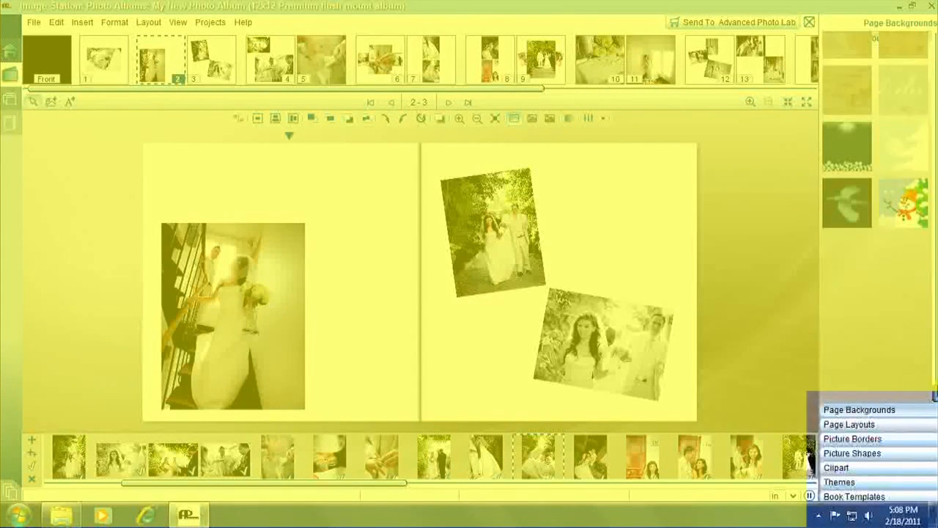
pyautogui.scroll(3, 912, 269)
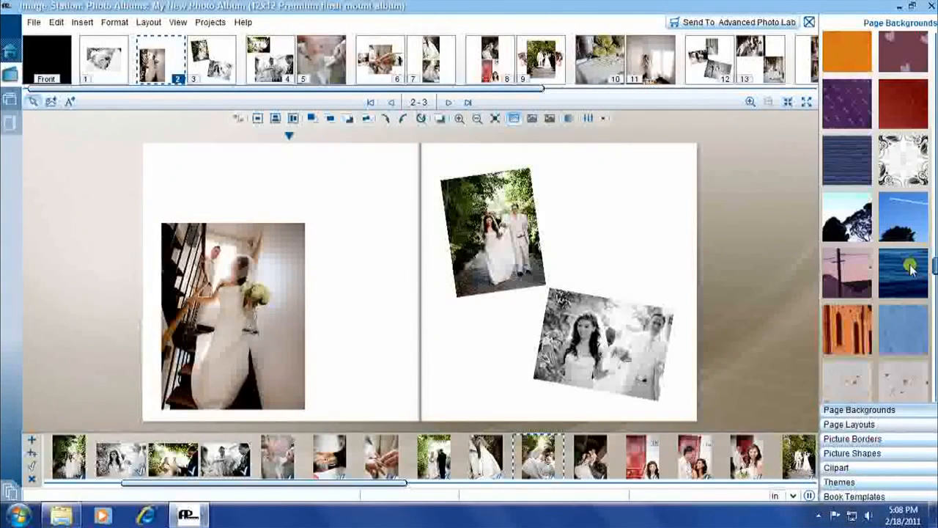
pyautogui.scroll(5, 911, 269)
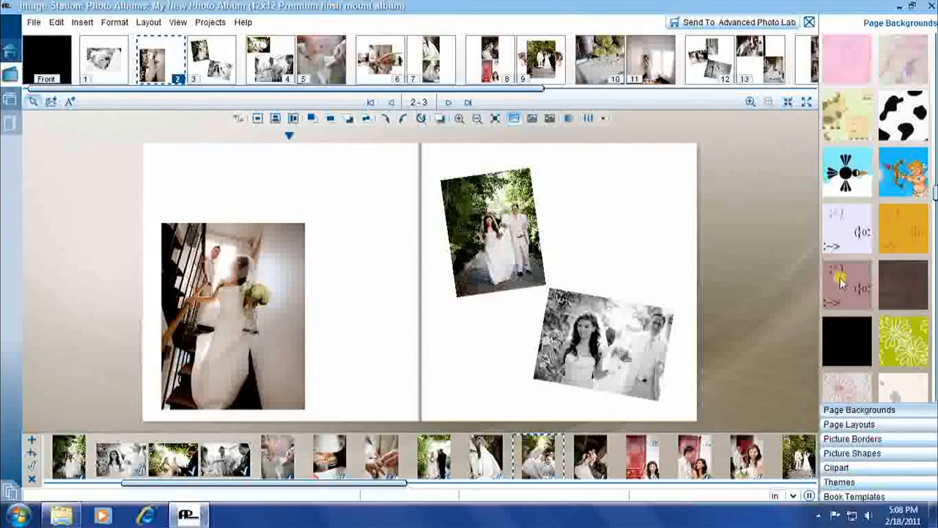
pyautogui.moveTo(857, 351); pyautogui.dragTo(596, 212)
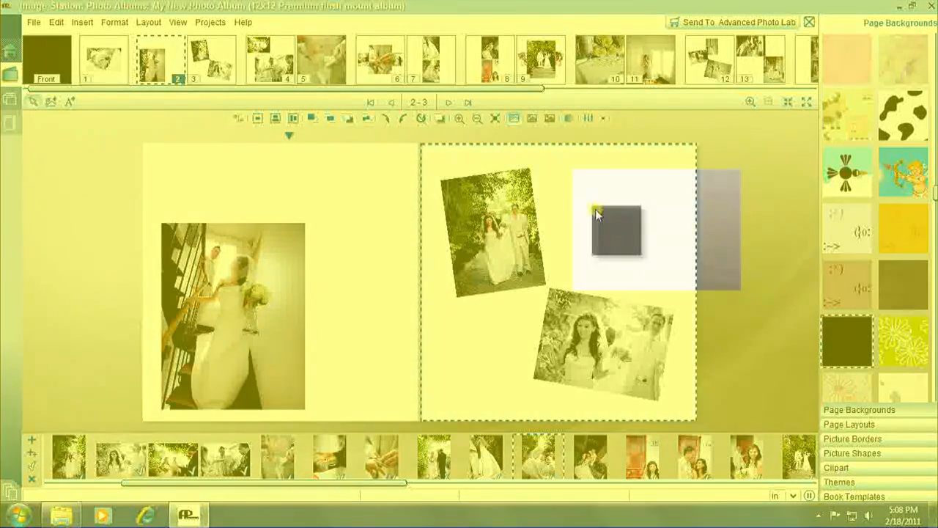
pyautogui.moveTo(596, 212); pyautogui.dragTo(597, 213)
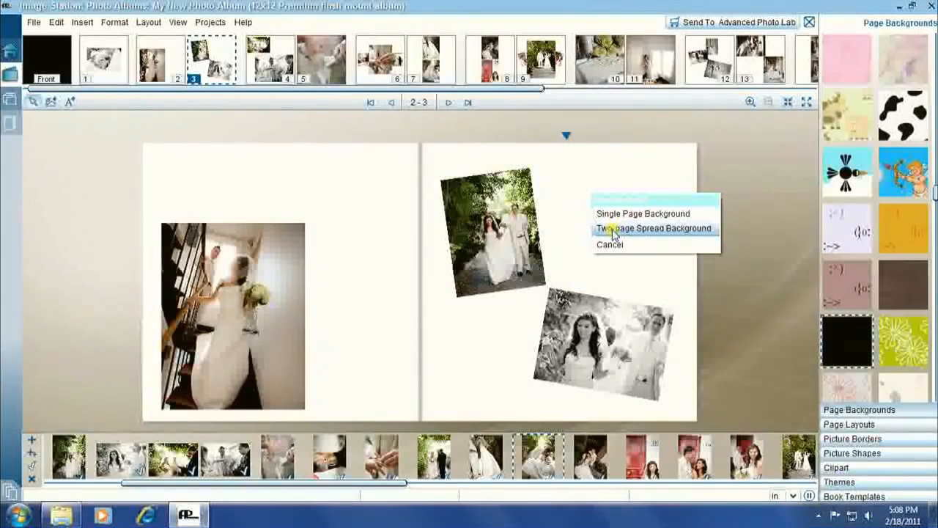
pyautogui.click(614, 232)
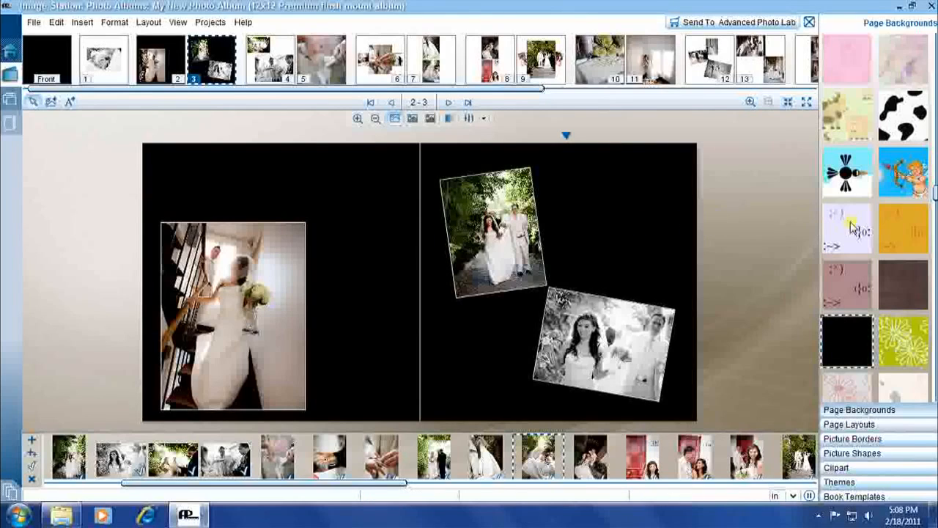
# Replace the background of pages 2-3 with the orange emoticon design as a two-page spread background
pyautogui.click(906, 236)
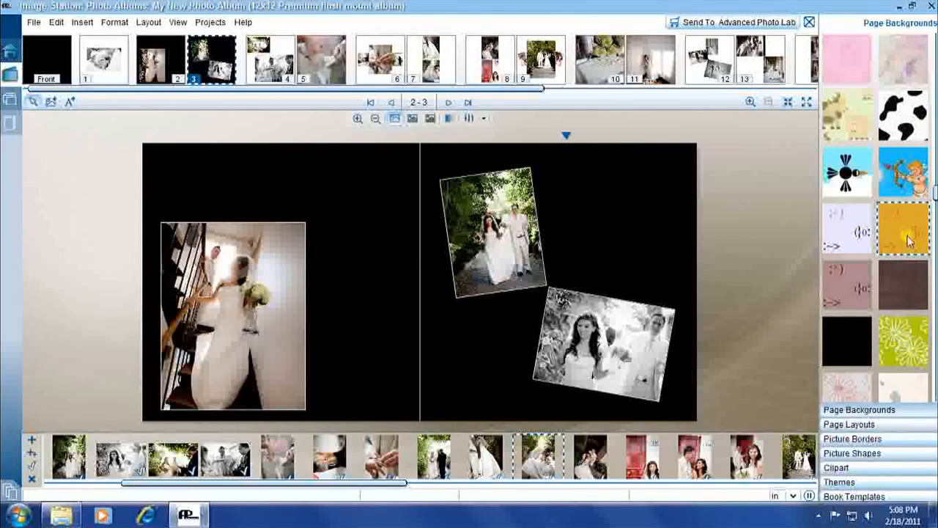
pyautogui.moveTo(905, 236); pyautogui.dragTo(620, 227)
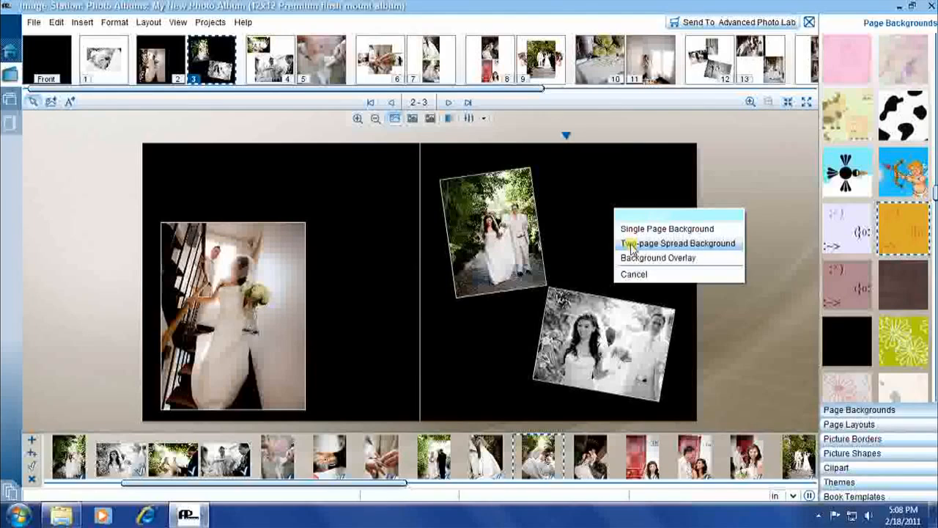
pyautogui.click(631, 246)
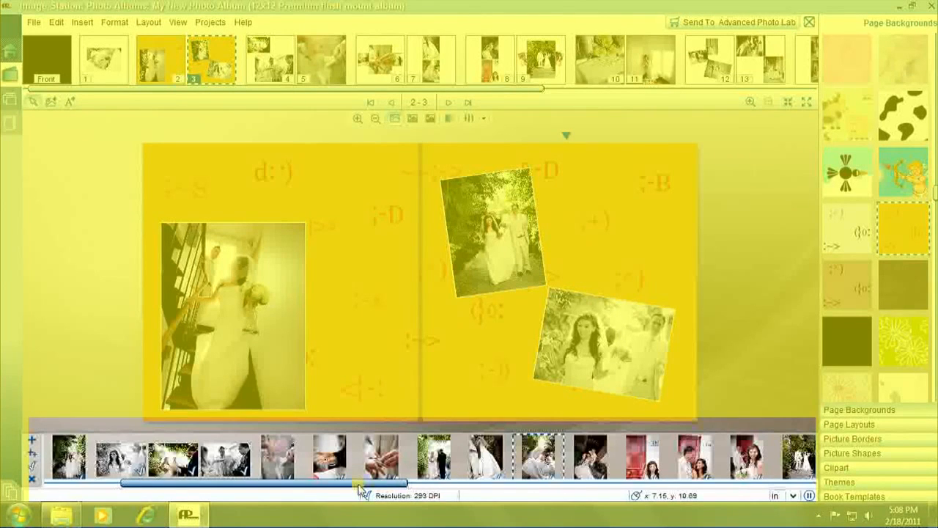
# Use the last loaded picture, the orange-lit ring photo, as the two-page spread background of pages 2-3 and partially fade it
pyautogui.moveTo(359, 490); pyautogui.dragTo(464, 335)
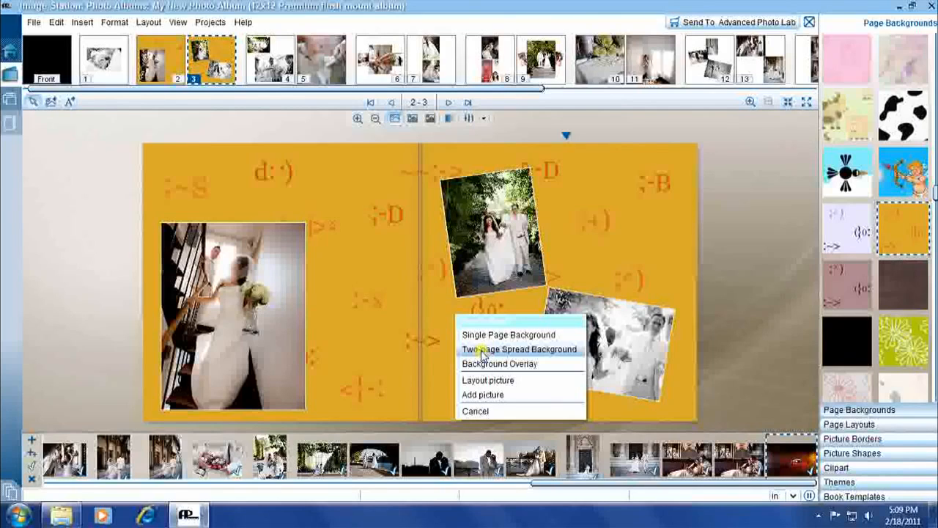
pyautogui.click(483, 352)
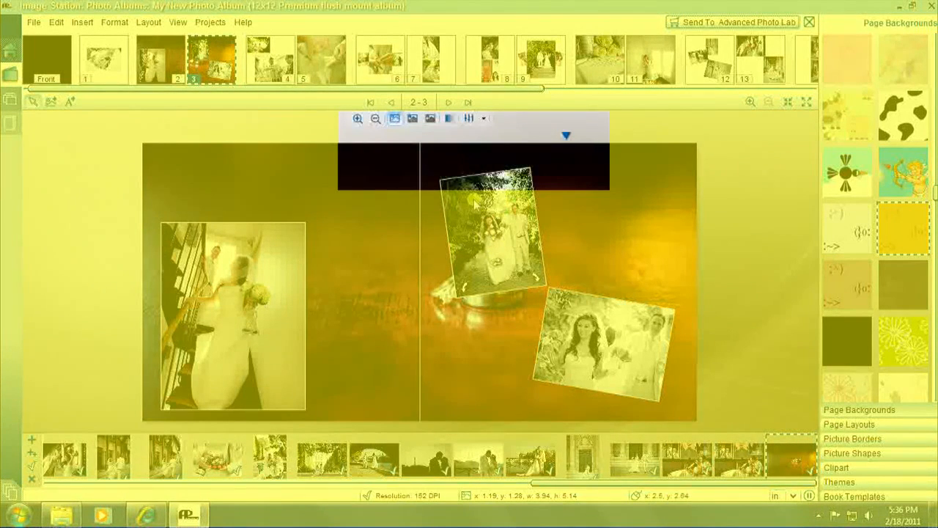
pyautogui.click(450, 119)
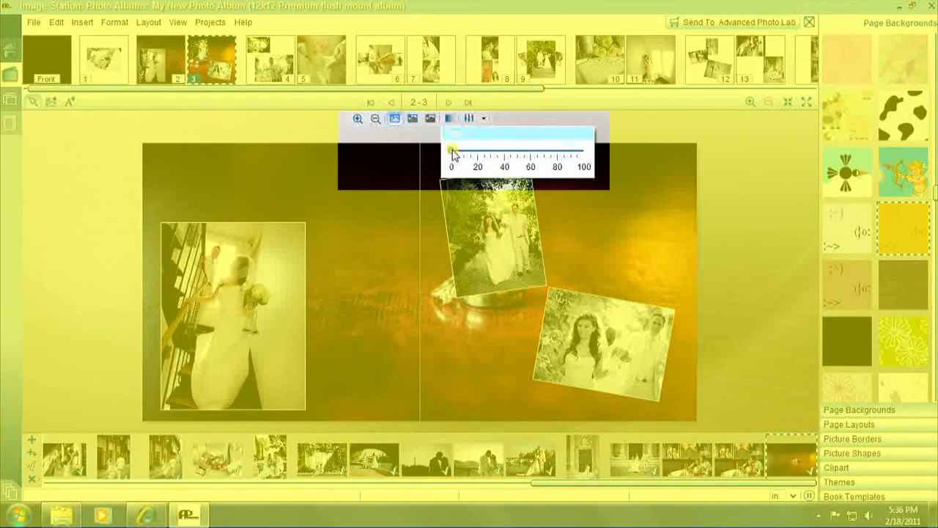
pyautogui.moveTo(454, 154); pyautogui.dragTo(485, 163)
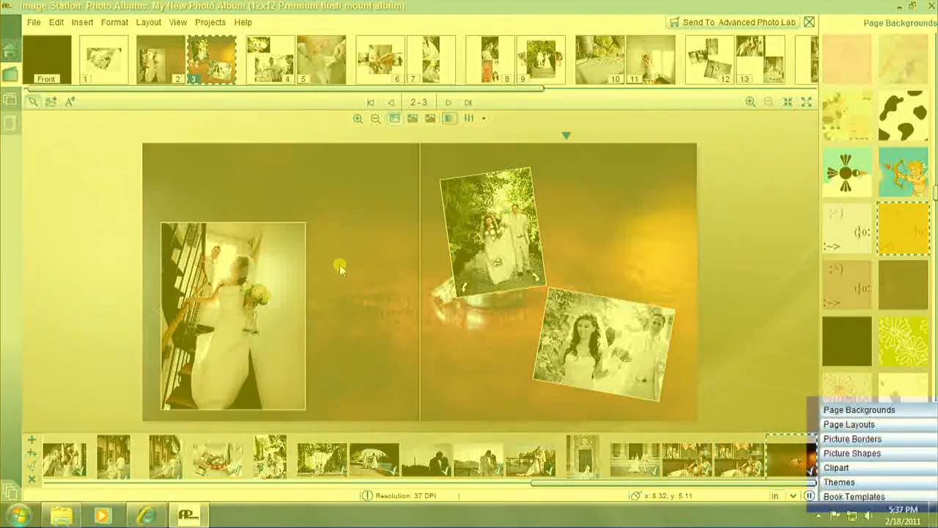
# Apply the single-picture portrait layout tilted counterclockwise to page 2
pyautogui.click(850, 424)
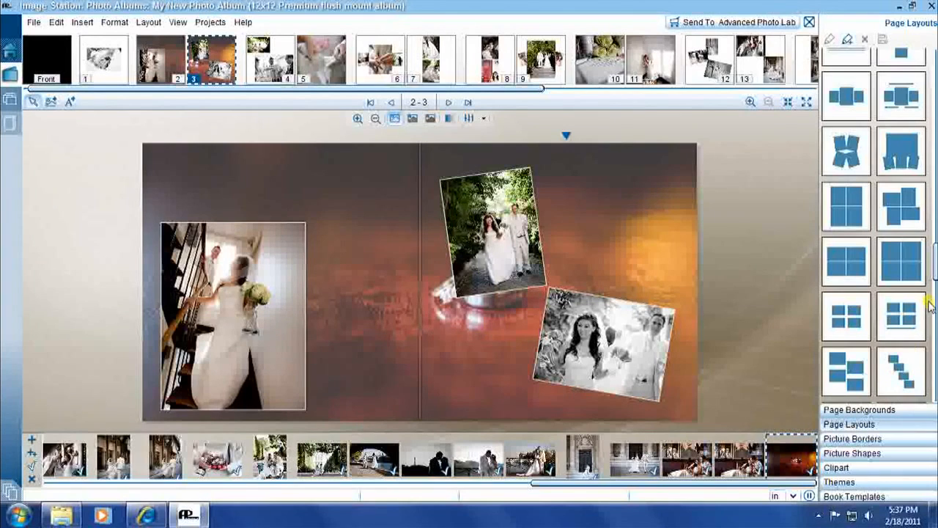
pyautogui.moveTo(935, 277); pyautogui.dragTo(935, 70)
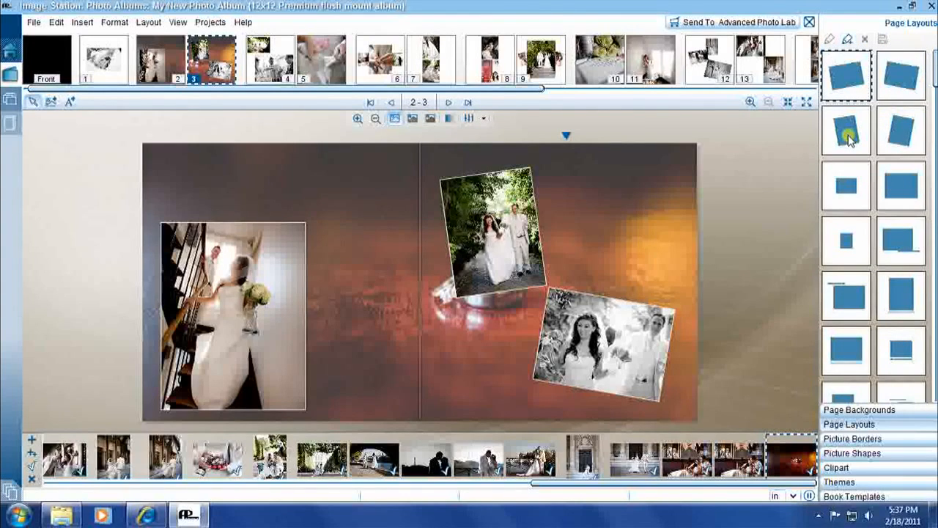
pyautogui.click(849, 138)
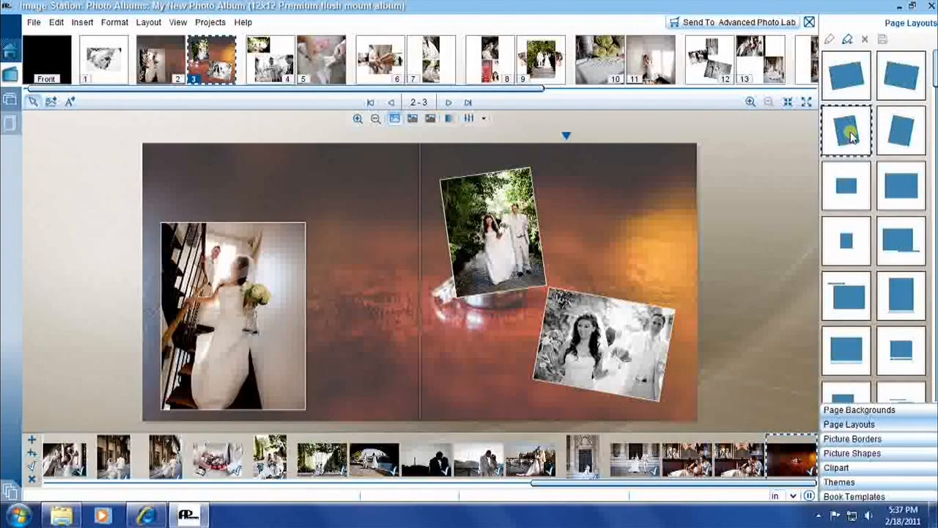
pyautogui.moveTo(851, 137); pyautogui.dragTo(361, 183)
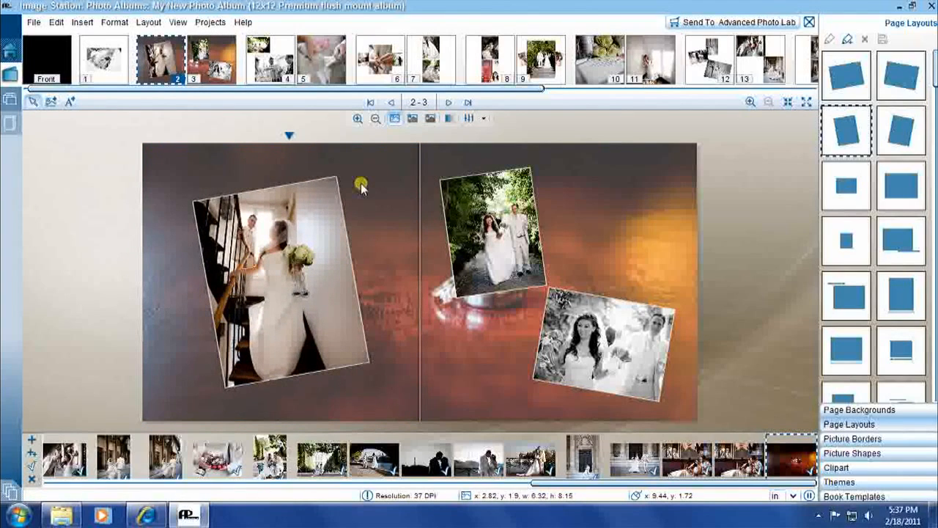
# Apply the small centred upright single-picture layout to page 2 and enlarge its picture to about 9.36 by 11.36 in
pyautogui.click(865, 234)
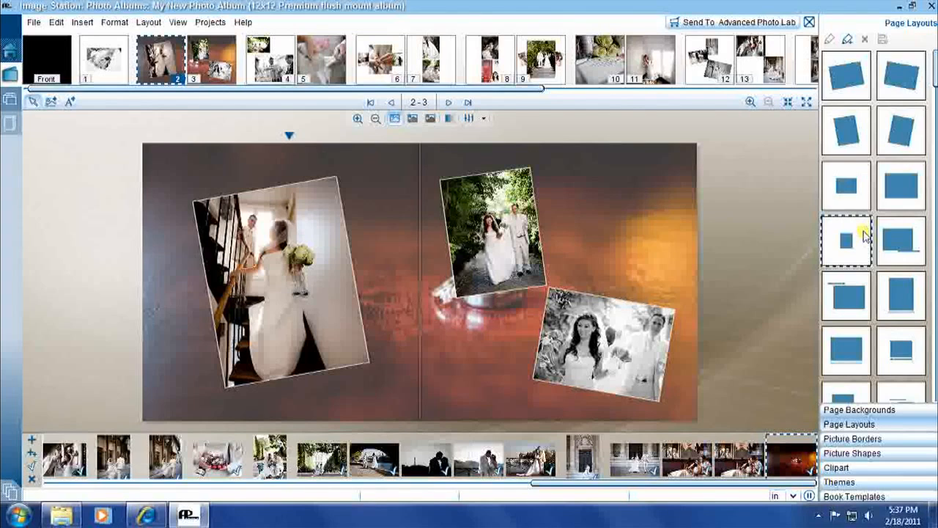
pyautogui.moveTo(865, 235); pyautogui.dragTo(358, 193)
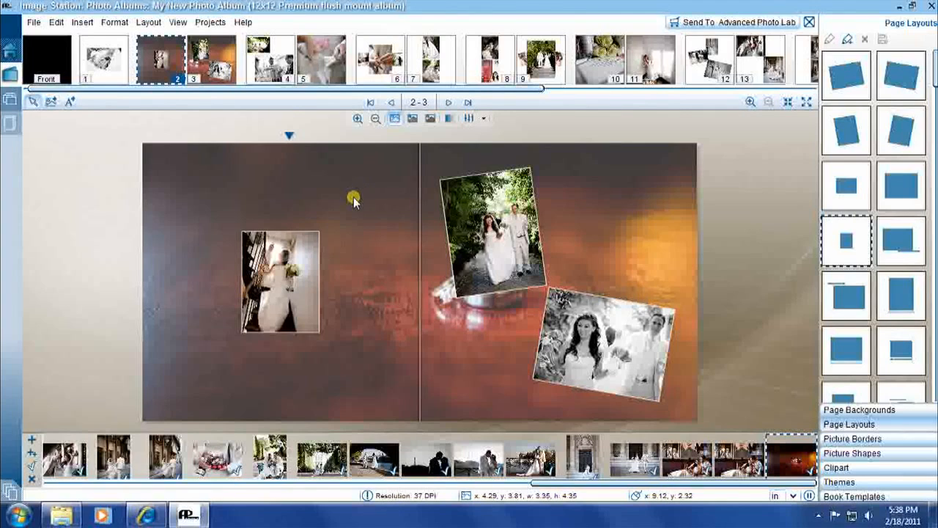
pyautogui.moveTo(291, 269)
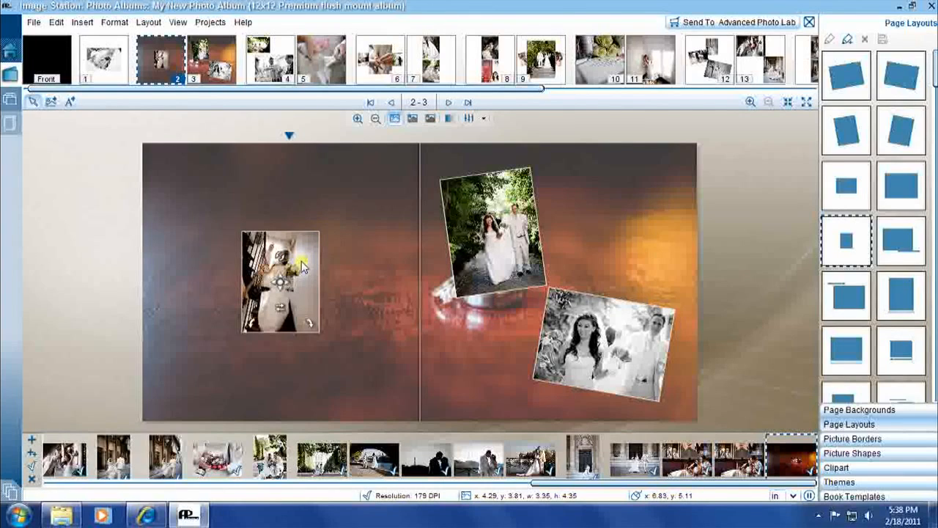
pyautogui.click(302, 268)
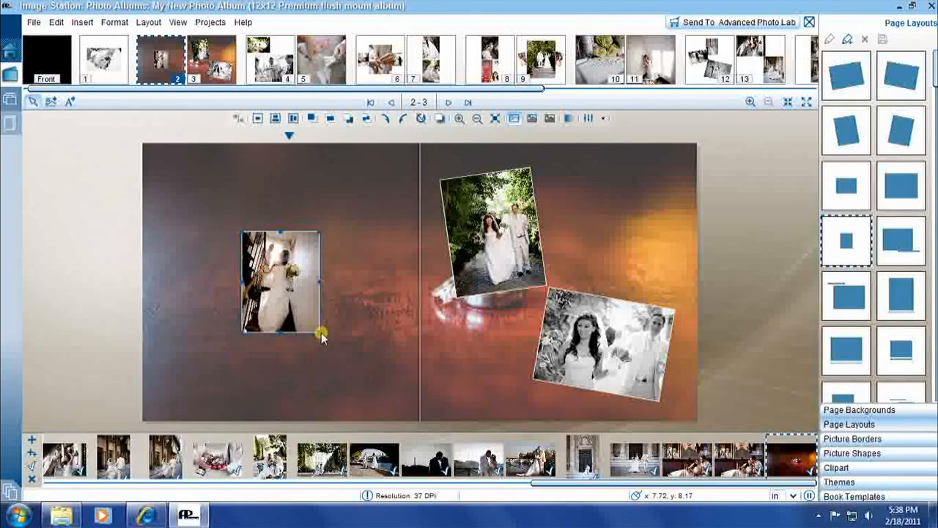
pyautogui.moveTo(321, 332); pyautogui.dragTo(384, 415)
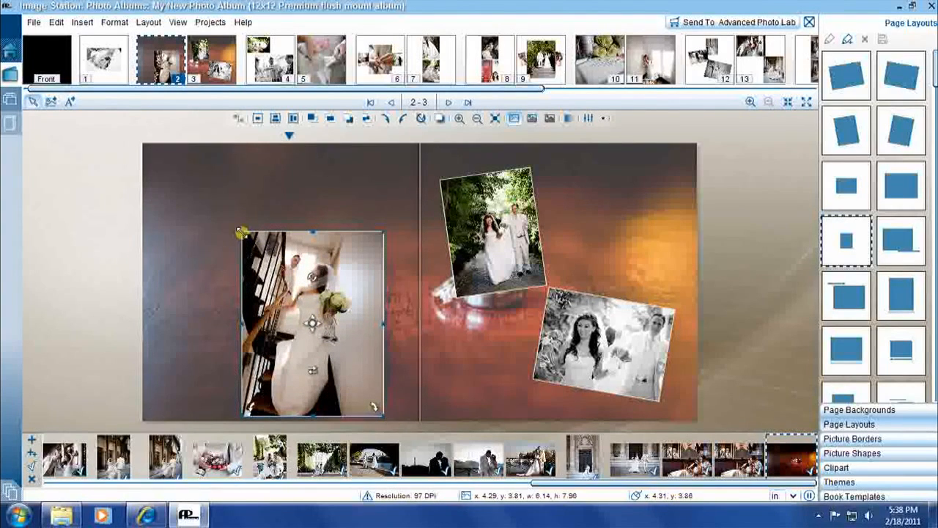
pyautogui.moveTo(241, 233); pyautogui.dragTo(178, 154)
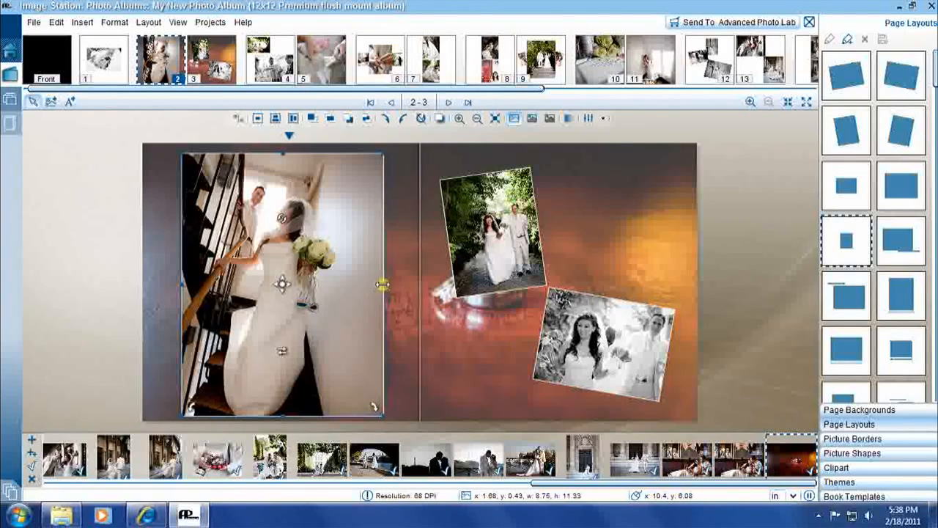
pyautogui.moveTo(383, 284)
pyautogui.mouseDown()
pyautogui.moveTo(404, 288)
pyautogui.moveTo(283, 277)
pyautogui.moveTo(397, 286)
pyautogui.mouseUp()
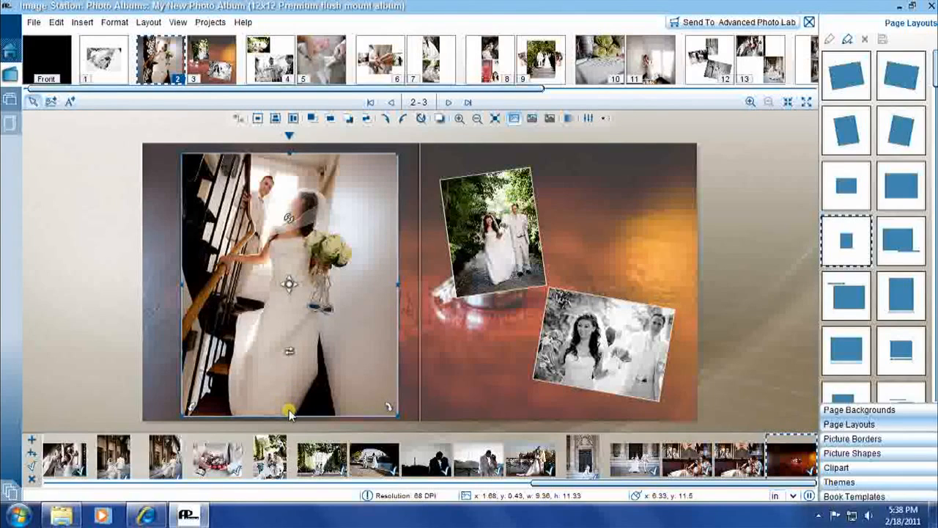
pyautogui.moveTo(290, 415)
pyautogui.mouseDown()
pyautogui.moveTo(297, 326)
pyautogui.moveTo(295, 419)
pyautogui.mouseUp()
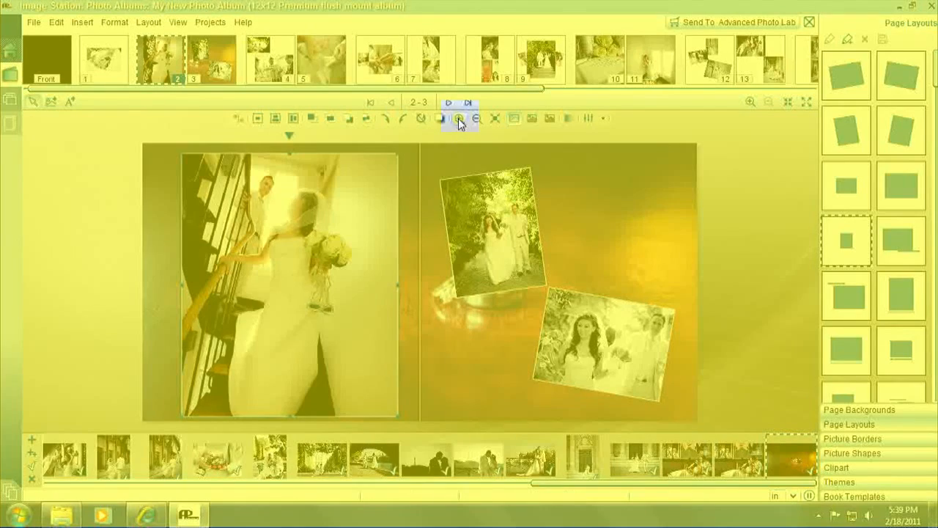
# Enlarge the staircase photo slightly inside its frame on page 2 and shift the image down and right within the frame
pyautogui.click(459, 119)
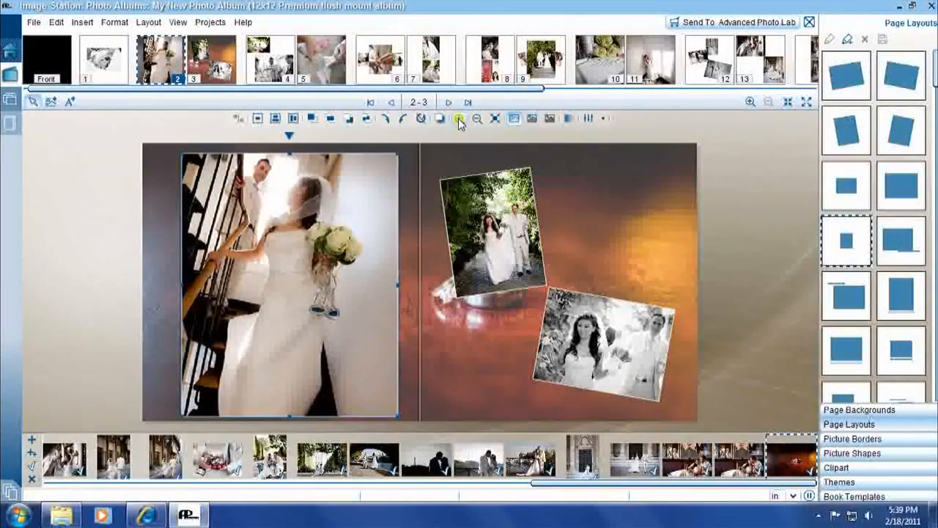
pyautogui.click(459, 119)
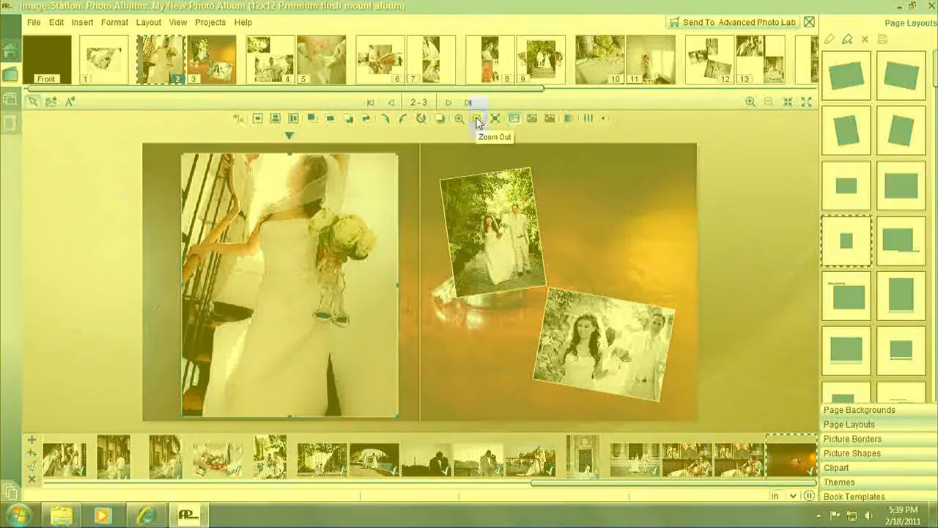
pyautogui.click(476, 120)
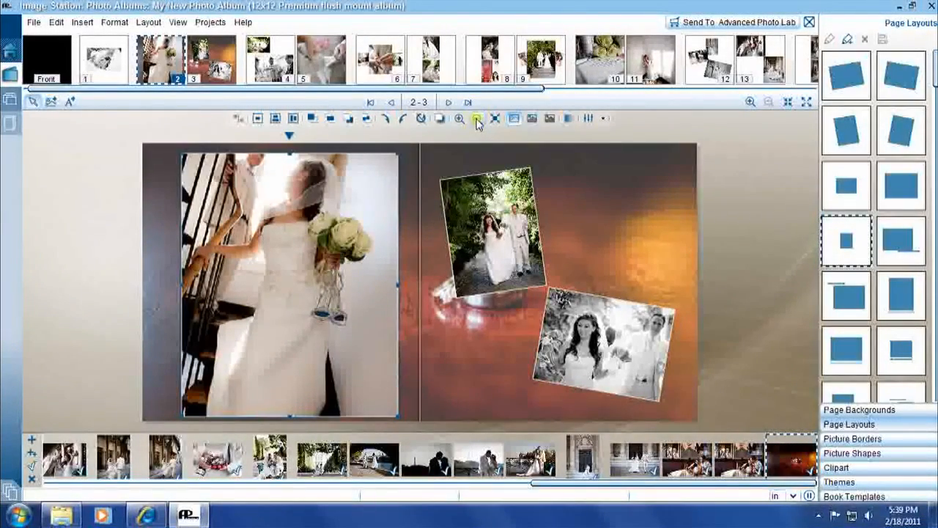
pyautogui.click(477, 120)
pyautogui.click(286, 284)
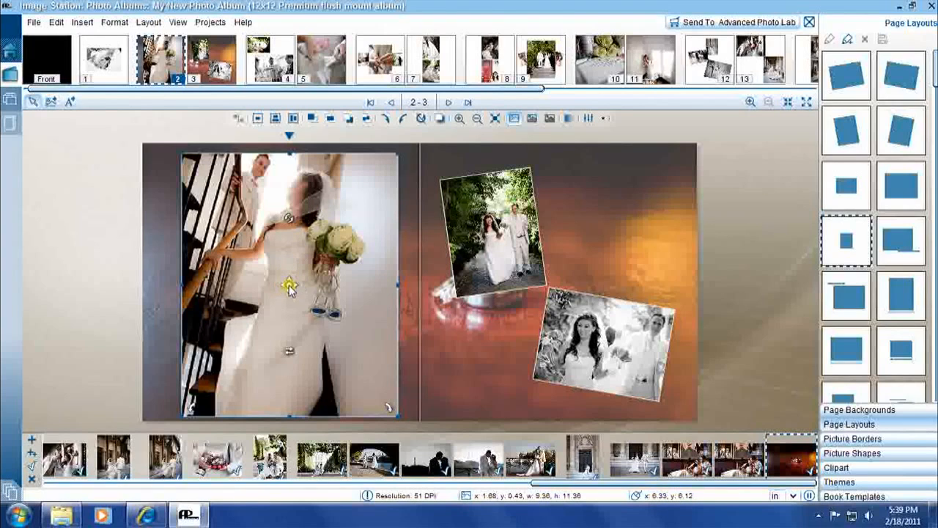
pyautogui.moveTo(289, 285); pyautogui.dragTo(402, 399)
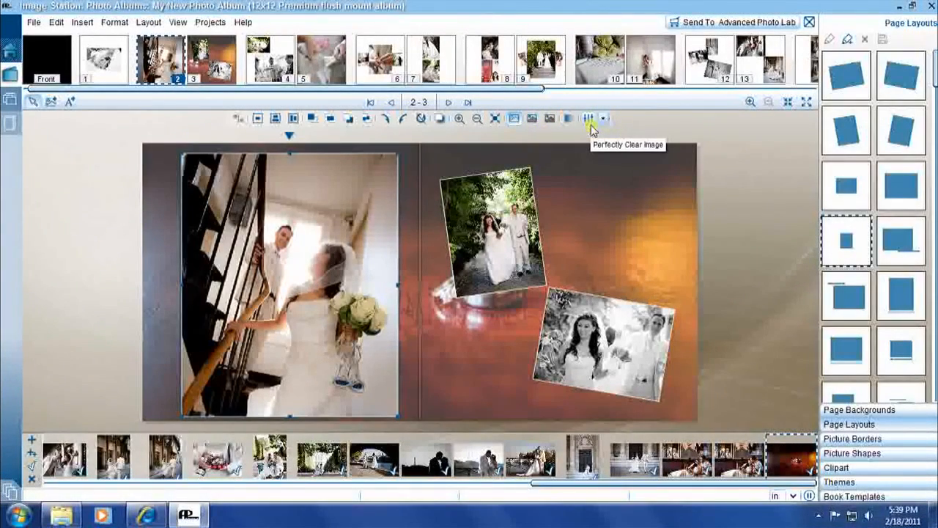
# Apply the Perfectly Clear image correction to the staircase picture on page 2
pyautogui.click(590, 120)
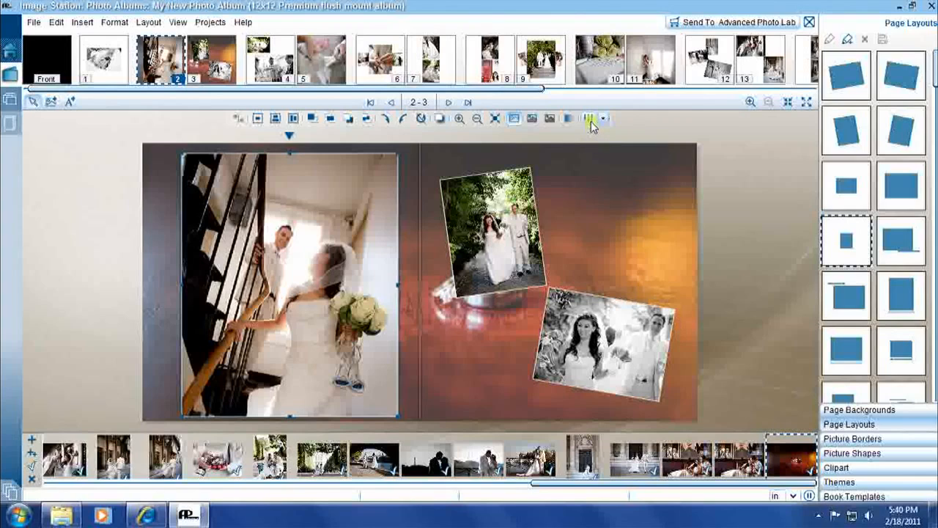
pyautogui.click(591, 121)
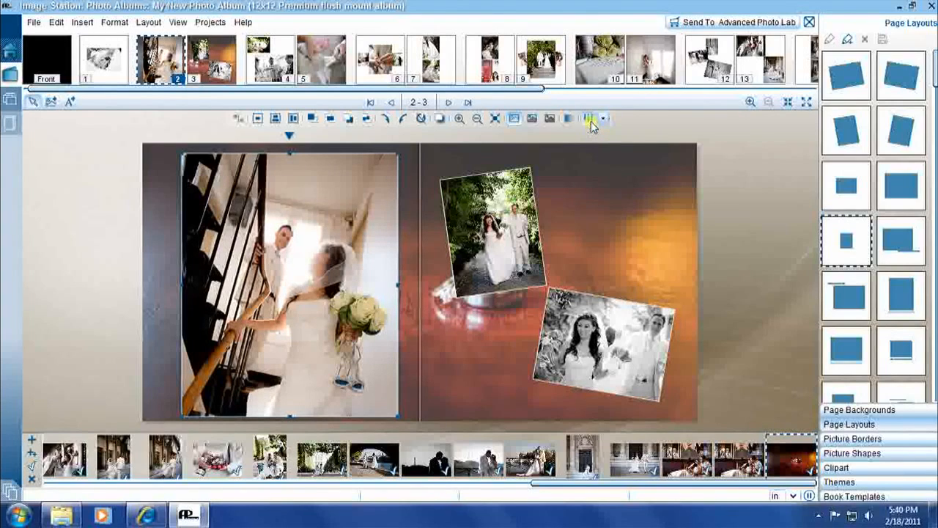
# Try the fade slider, sepia and black-and-white effects on page 2's picture and restore its full colour
pyautogui.click(571, 122)
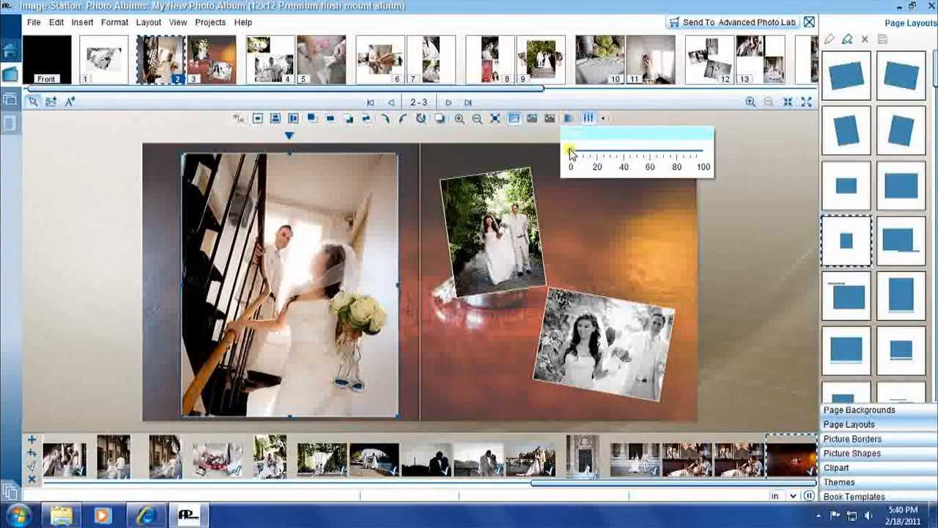
pyautogui.moveTo(571, 151)
pyautogui.mouseDown()
pyautogui.moveTo(668, 155)
pyautogui.moveTo(566, 152)
pyautogui.mouseUp()
pyautogui.click(549, 120)
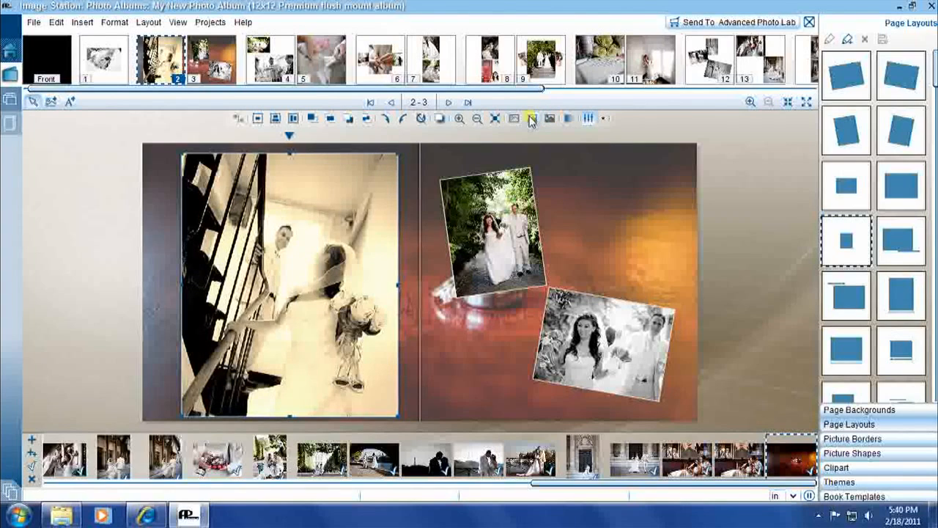
pyautogui.click(531, 119)
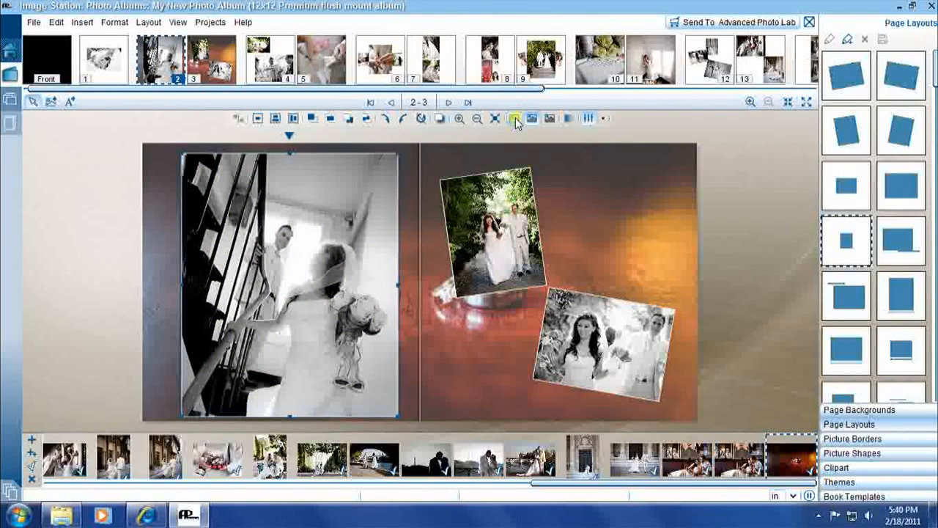
pyautogui.click(516, 121)
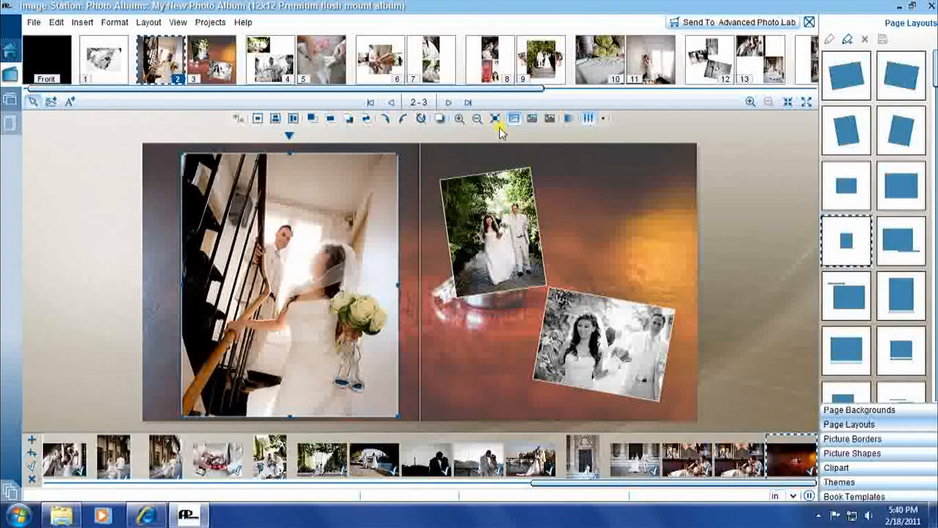
# Try a drop shadow on the staircase picture on page 2 and remove it again
pyautogui.click(442, 121)
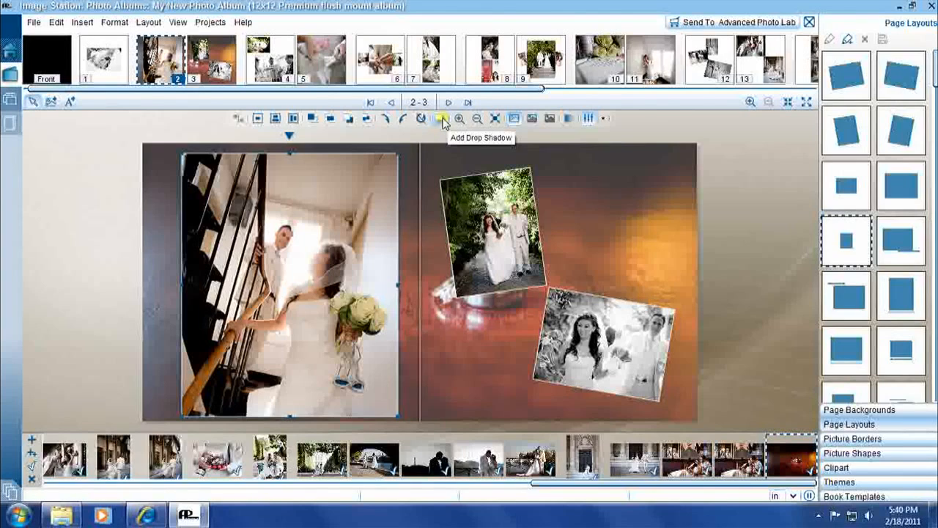
pyautogui.click(442, 122)
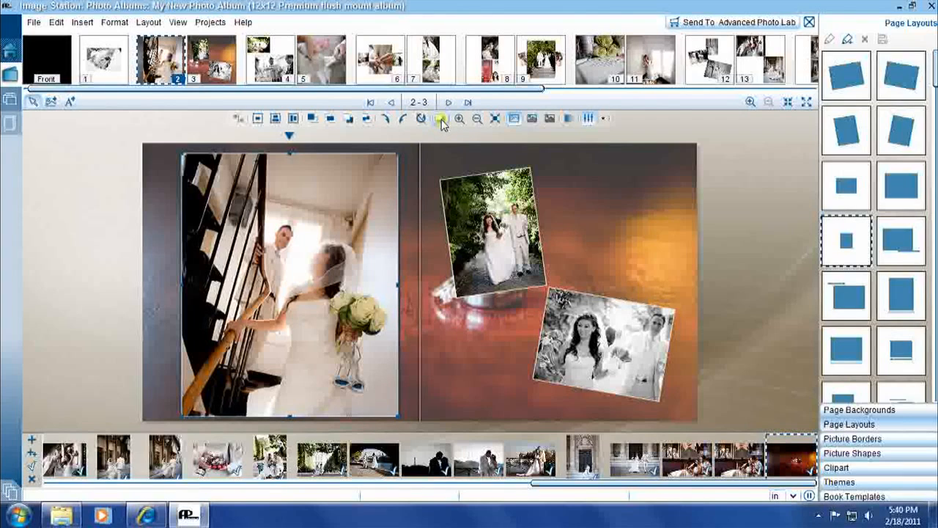
pyautogui.click(441, 119)
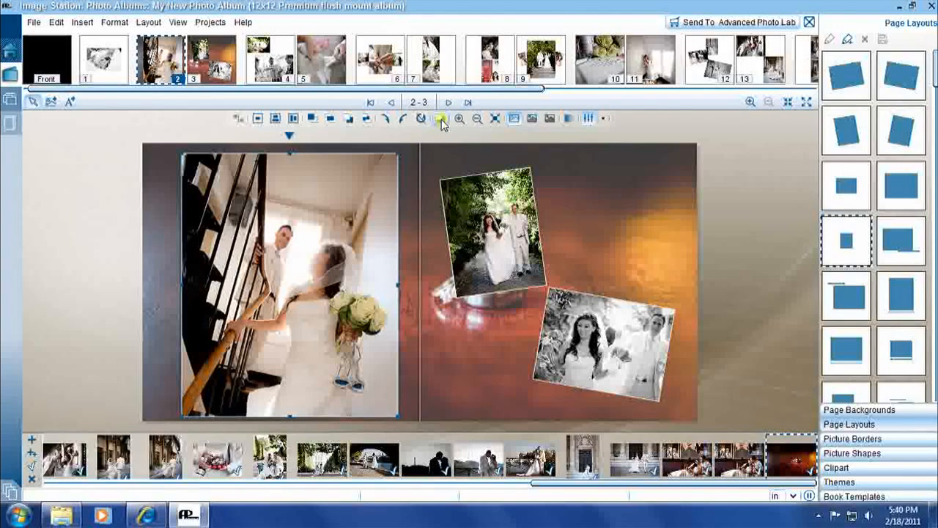
# Rotate the staircase picture on page 2 counterclockwise in small steps and turn it back upright
pyautogui.click(403, 120)
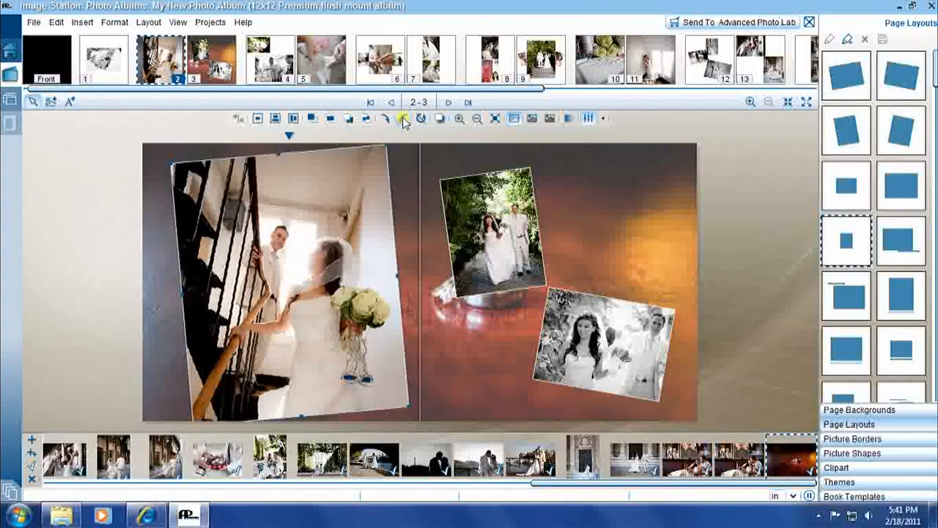
pyautogui.click(403, 120)
pyautogui.click(403, 120)
pyautogui.click(403, 121)
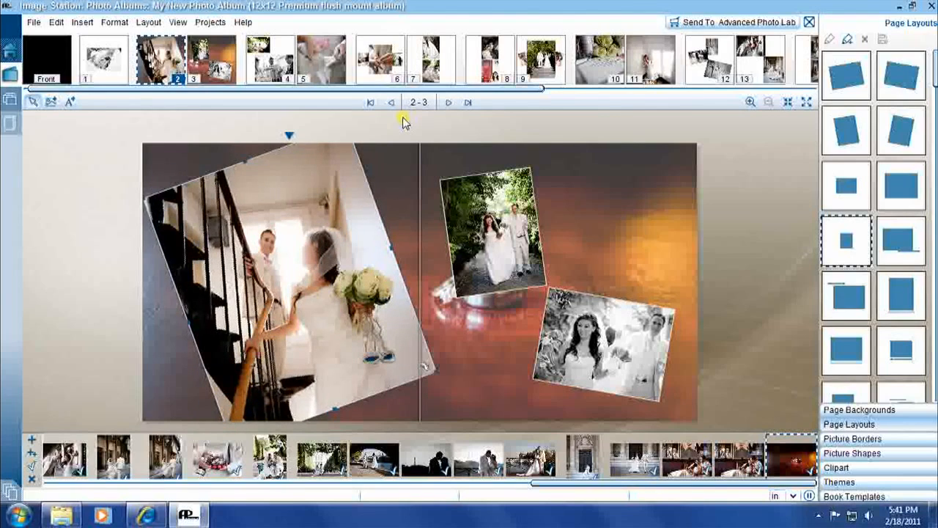
pyautogui.click(403, 121)
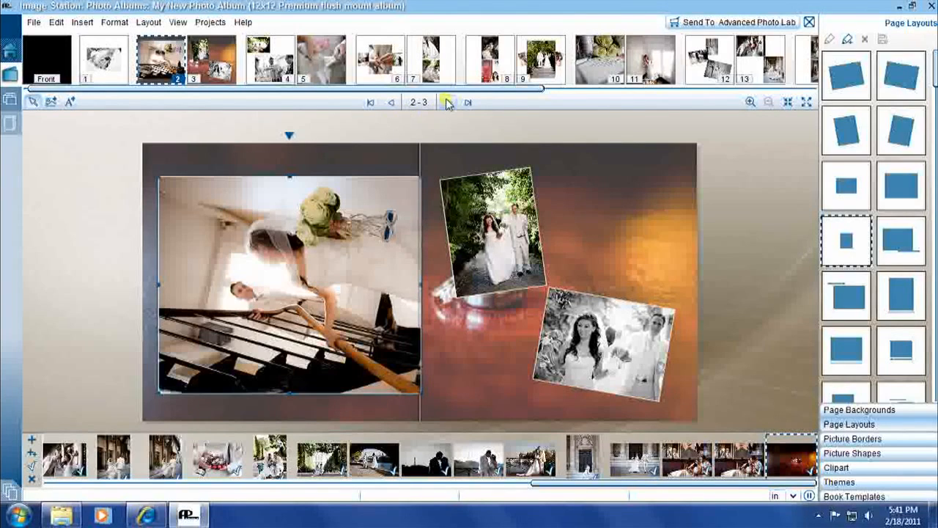
pyautogui.click(354, 240)
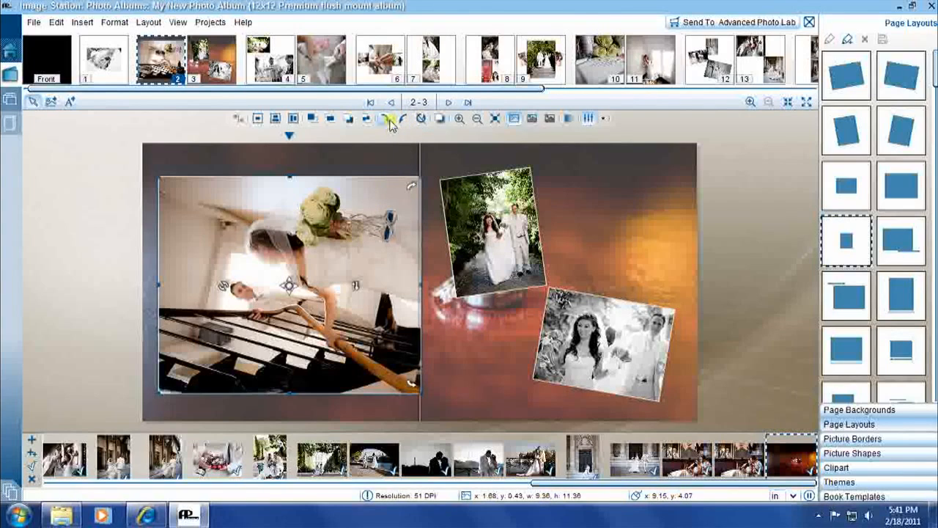
pyautogui.click(389, 120)
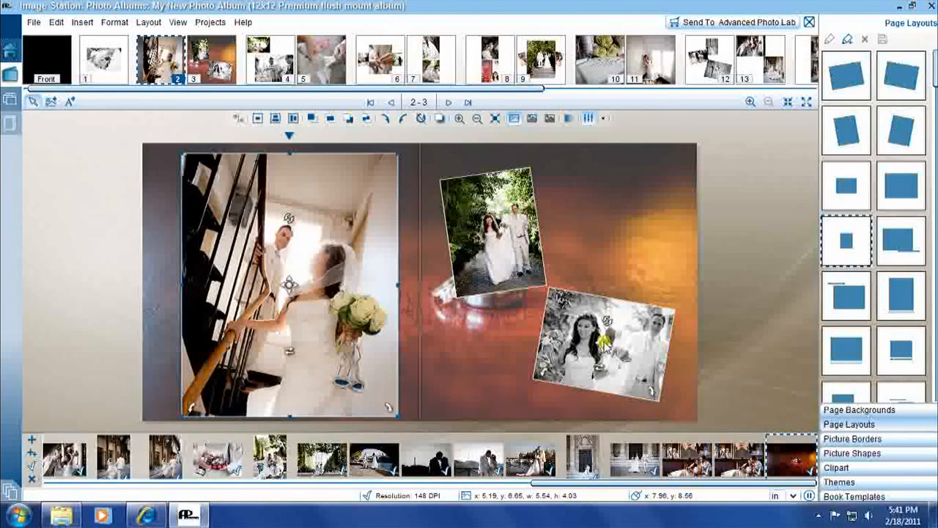
# Move the black-and-white picture on page 3 so it overlaps the couple's garden photo and bring it in front
pyautogui.moveTo(586, 330); pyautogui.dragTo(550, 301)
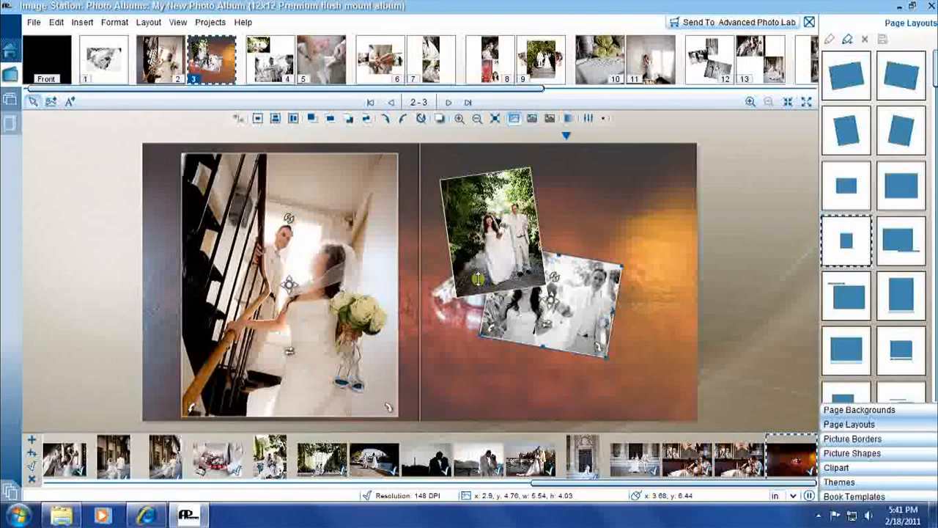
pyautogui.click(331, 122)
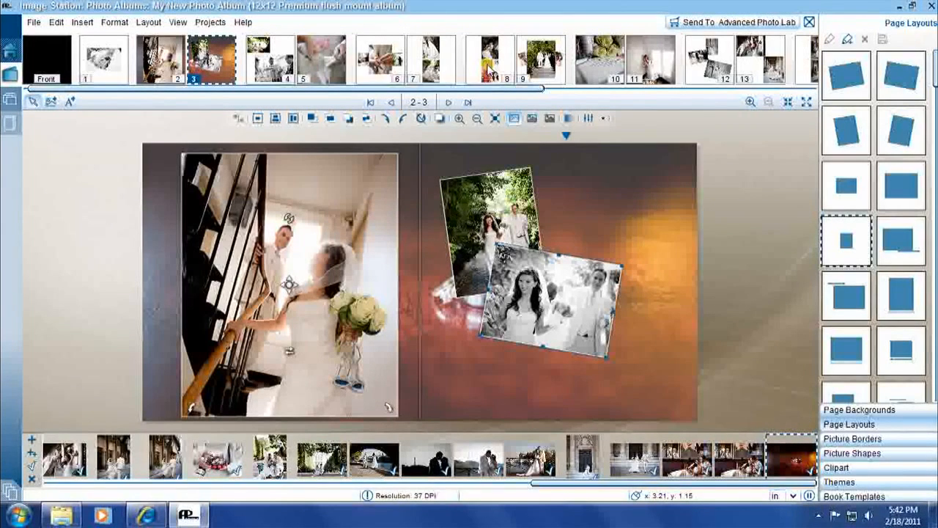
# Move page 8, with the bride at the red door, to the page 5 position
pyautogui.click(498, 59)
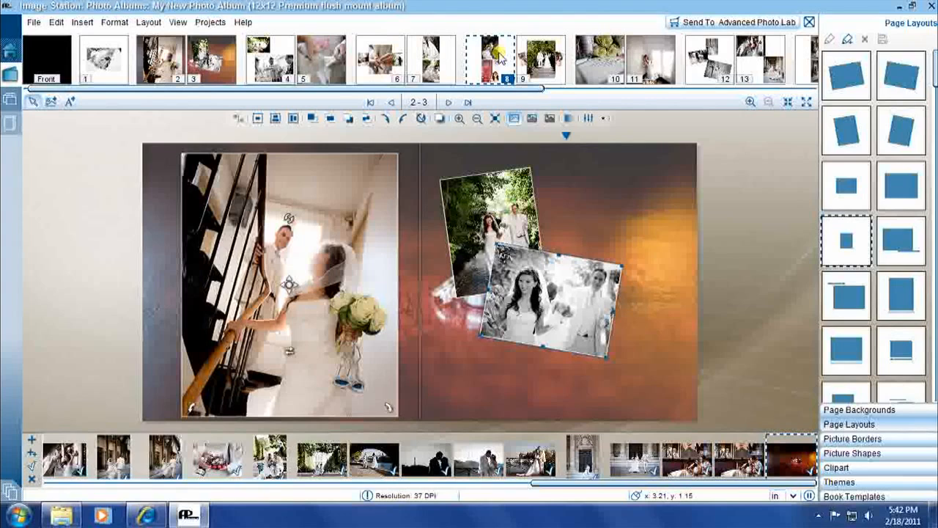
pyautogui.moveTo(499, 53); pyautogui.dragTo(323, 60)
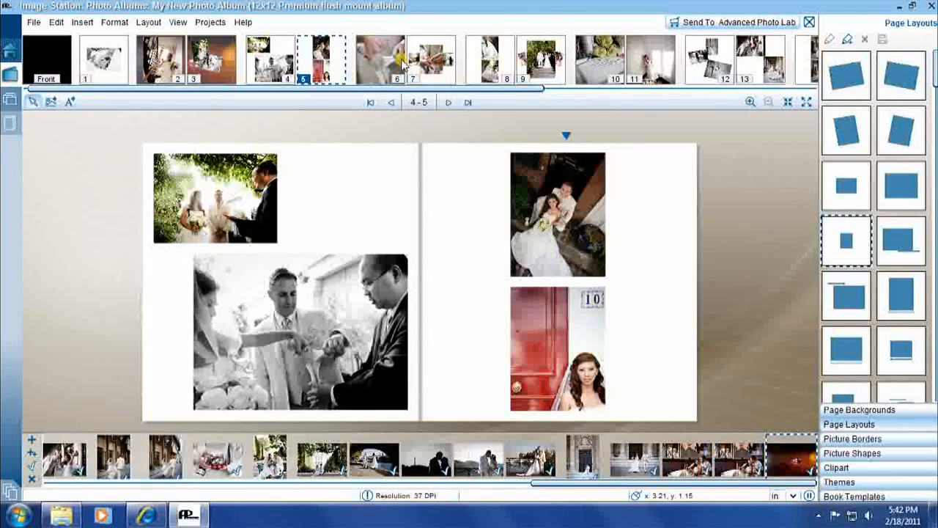
# Insert new blank pages at the end of the album, just before the back cover
pyautogui.click(341, 89)
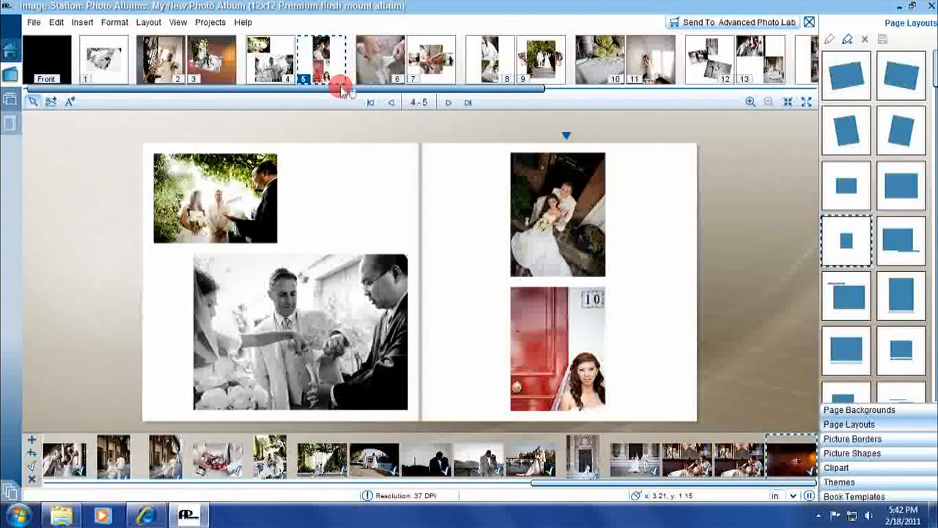
pyautogui.moveTo(341, 88); pyautogui.dragTo(769, 101)
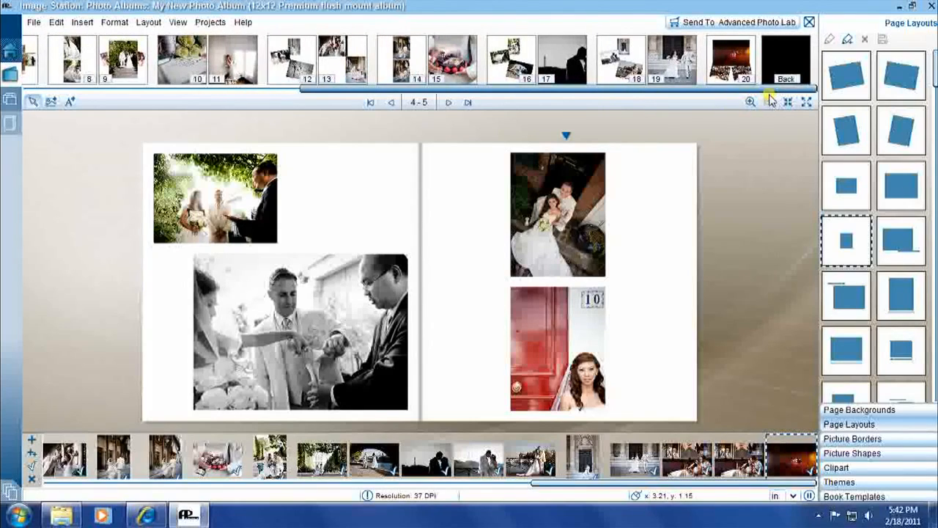
pyautogui.click(793, 61)
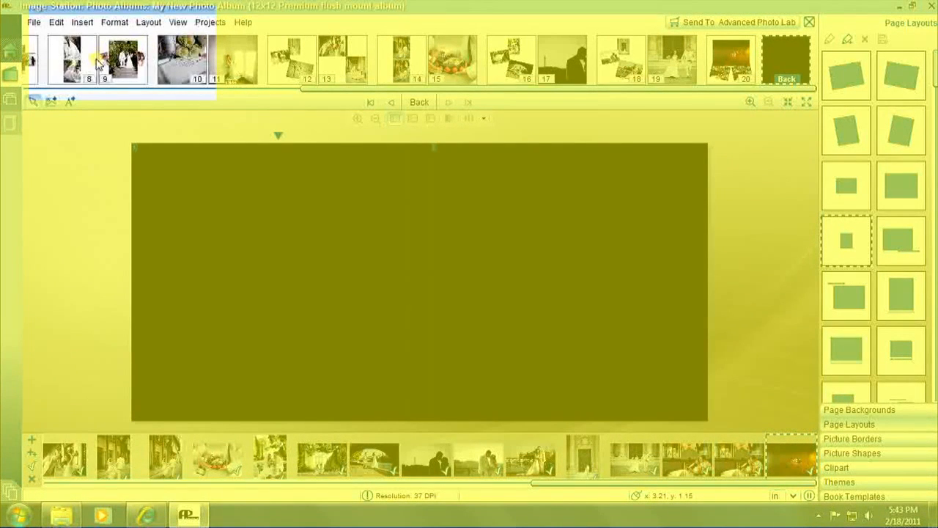
pyautogui.click(82, 23)
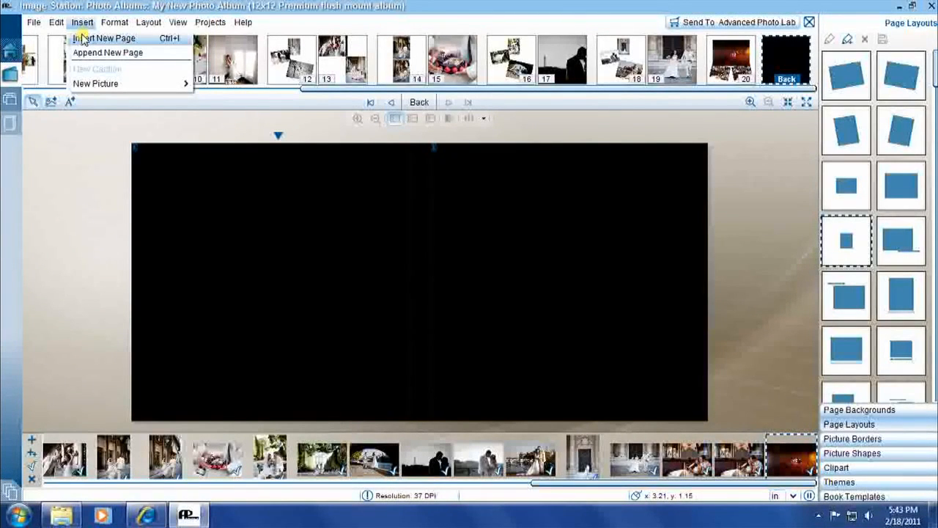
pyautogui.click(83, 38)
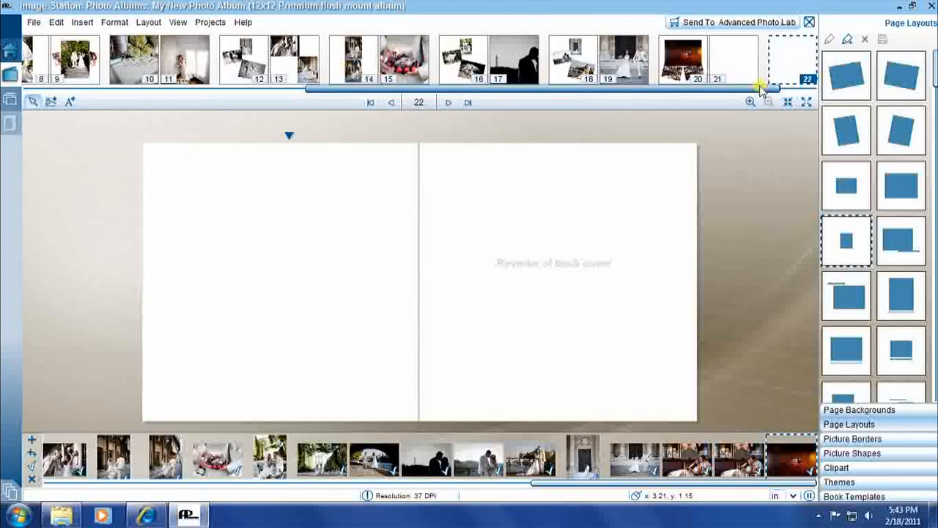
# Add the picture of the couple under the bridge to blank page 22 as a layout picture
pyautogui.scroll(-1, 763, 88)
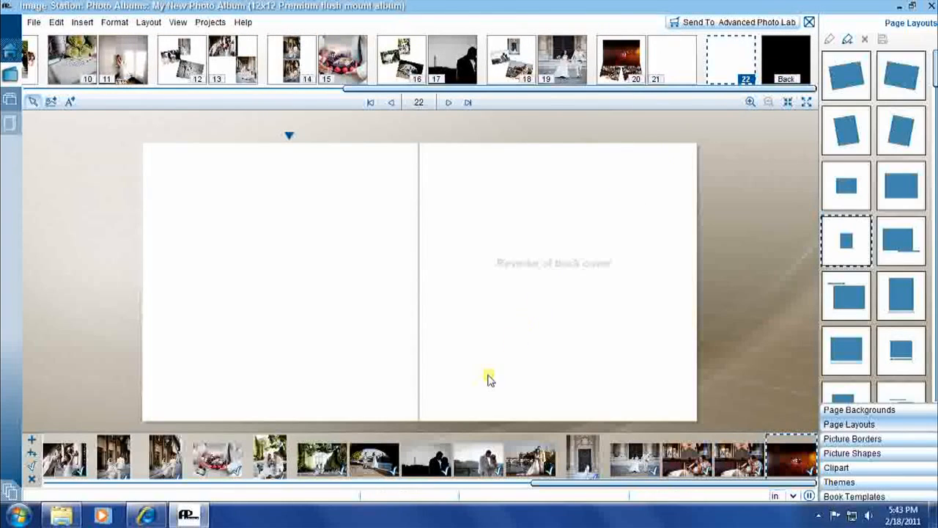
pyautogui.moveTo(371, 463); pyautogui.dragTo(258, 246)
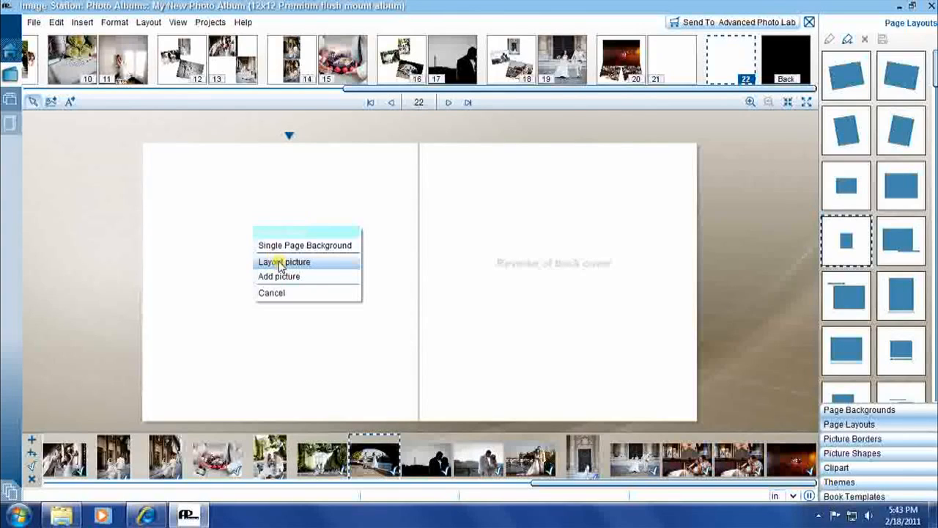
pyautogui.click(282, 262)
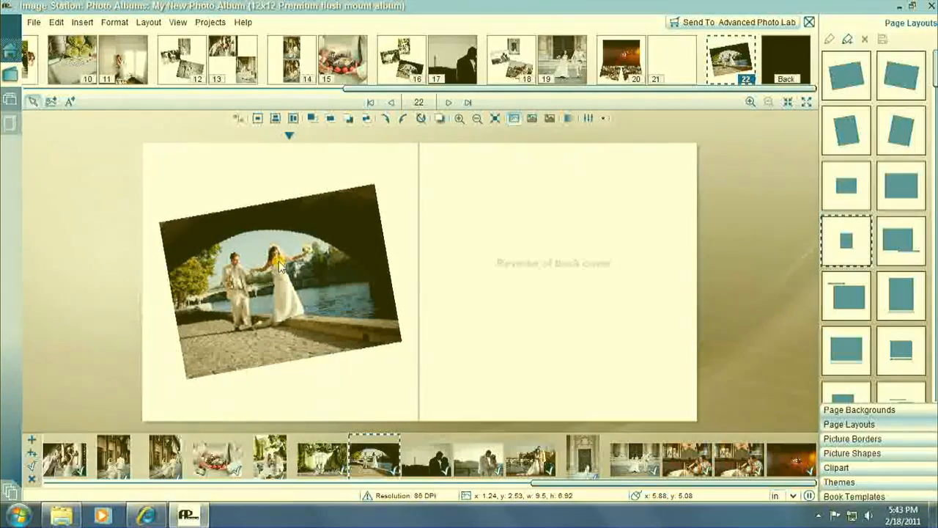
# Filter the picture strip so that only pictures not yet used in the album are listed
pyautogui.scroll(3, 76, 447)
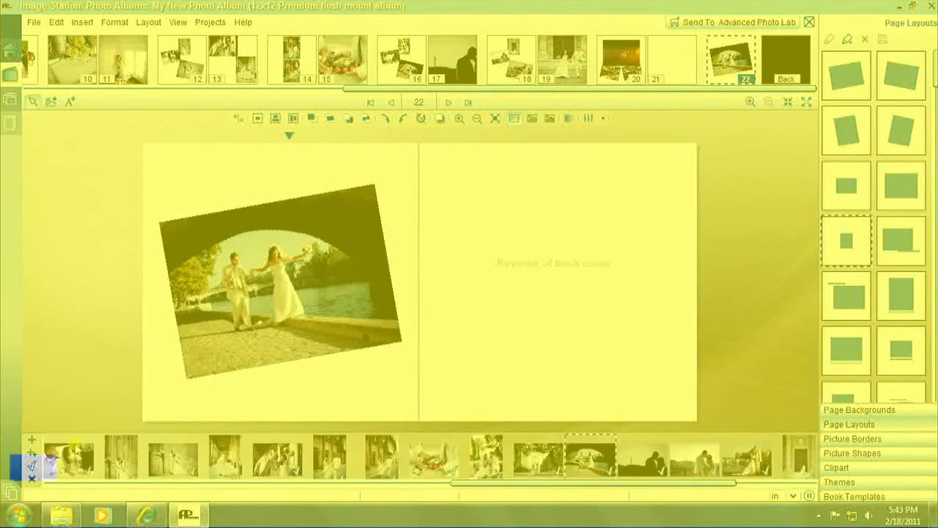
pyautogui.scroll(1, 59, 449)
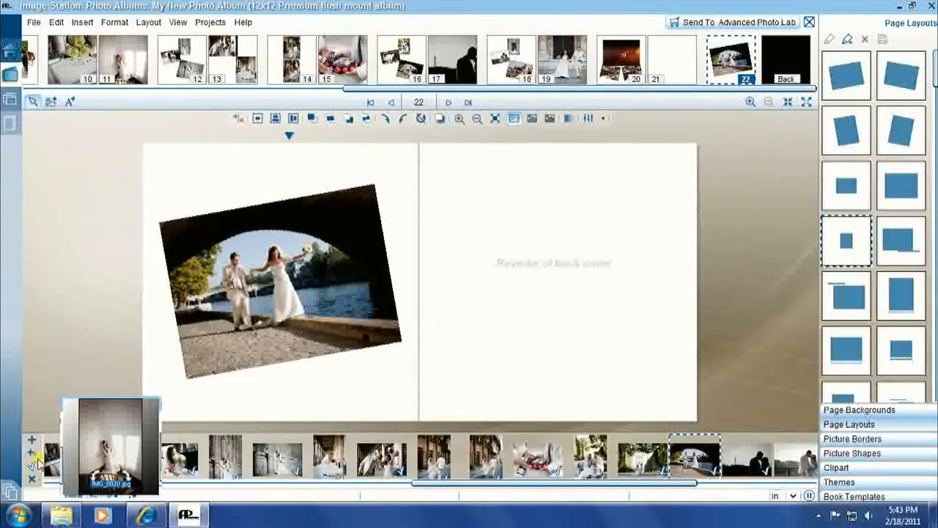
pyautogui.click(31, 467)
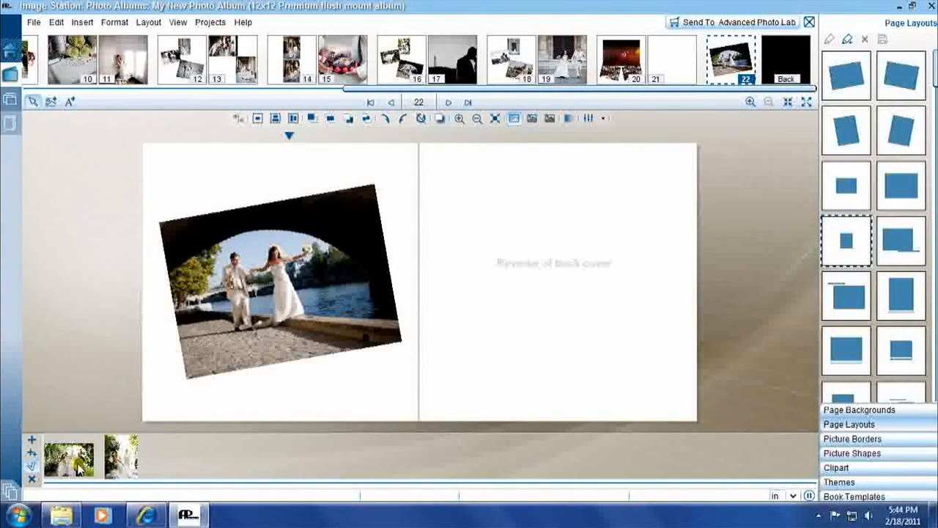
# Place the two unused garden pictures on blank page 21 as layout pictures
pyautogui.moveTo(78, 466)
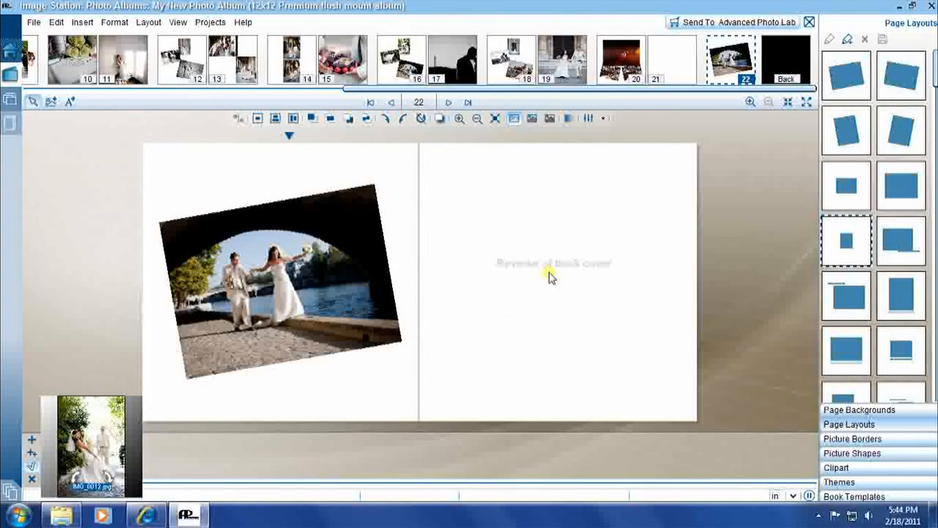
pyautogui.click(673, 63)
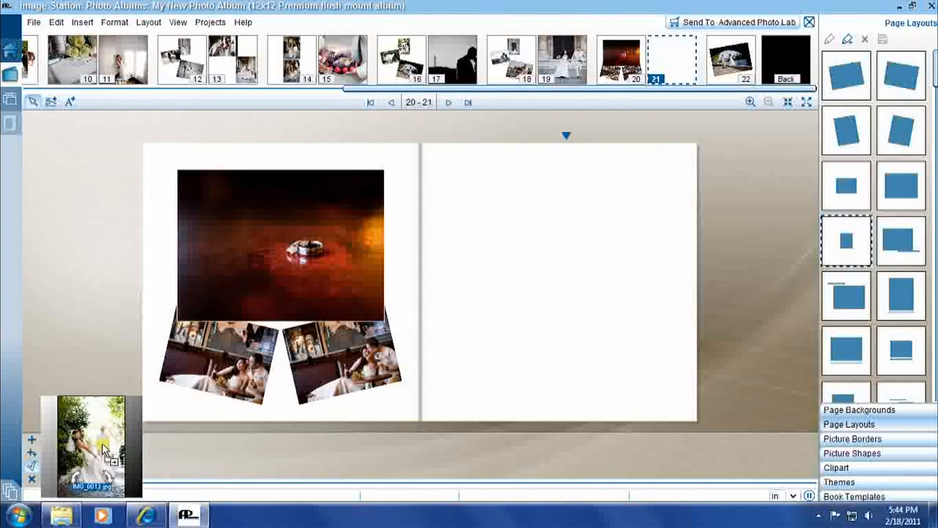
pyautogui.moveTo(103, 450); pyautogui.dragTo(471, 186)
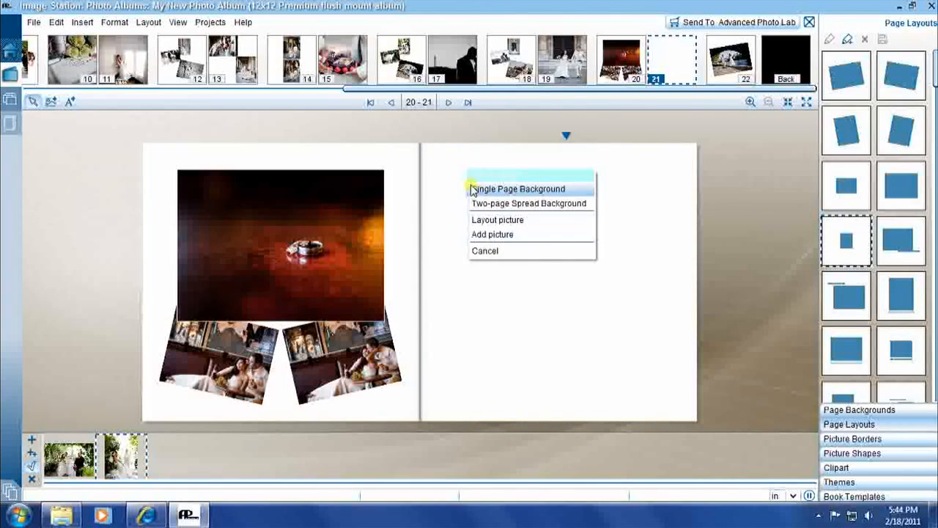
pyautogui.click(503, 220)
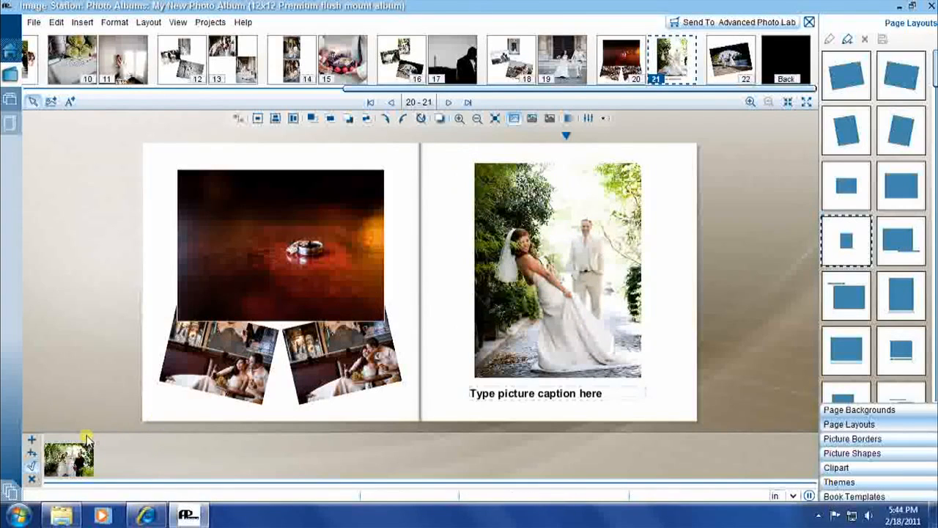
pyautogui.moveTo(70, 460); pyautogui.dragTo(450, 239)
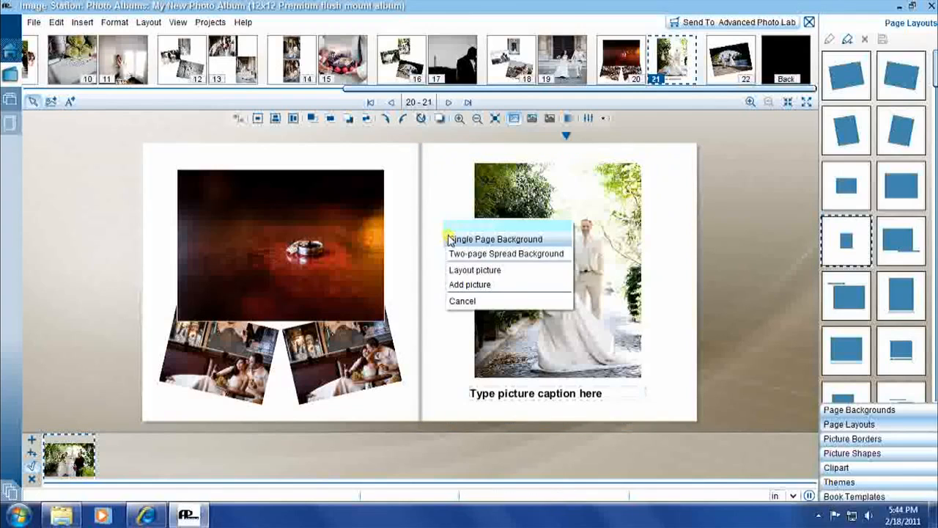
pyautogui.click(464, 271)
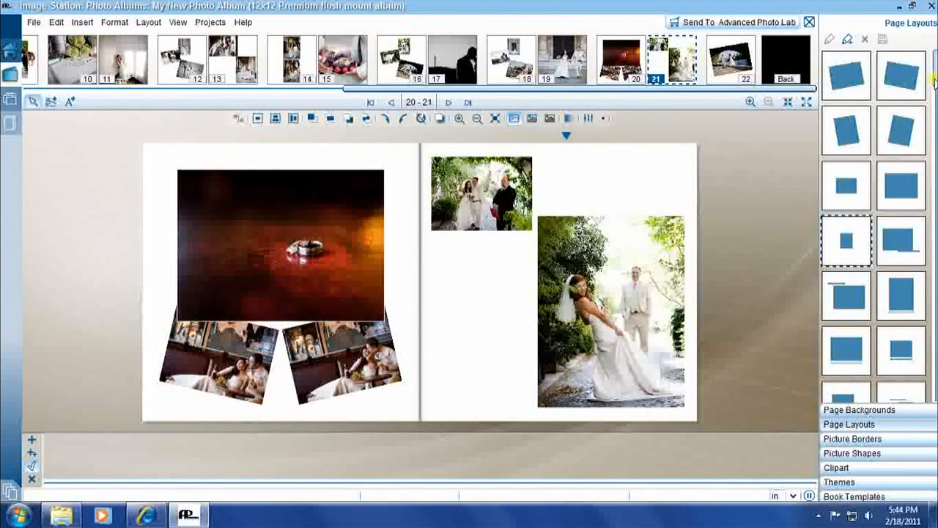
# Apply the layout with two tilted pictures to page 21 and move the lower picture up to overlap the other
pyautogui.scroll(-10, 876, 227)
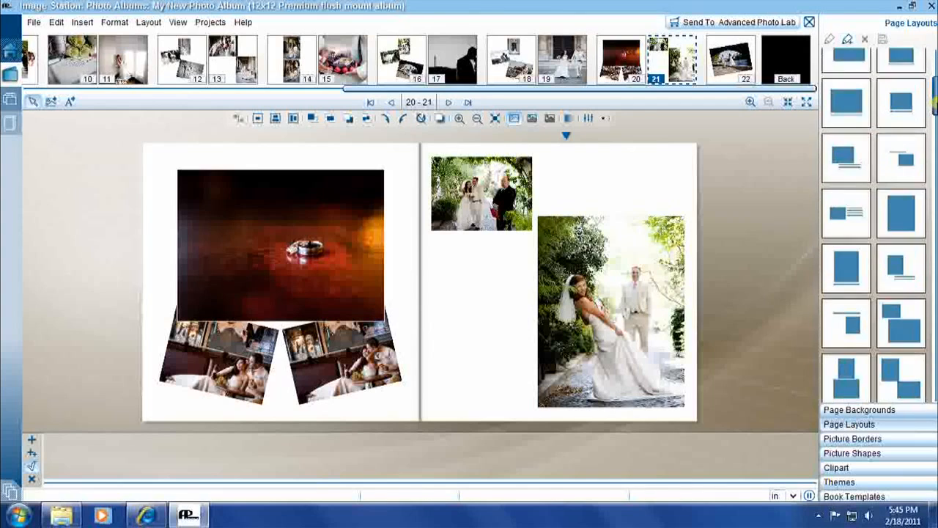
pyautogui.scroll(-5, 875, 227)
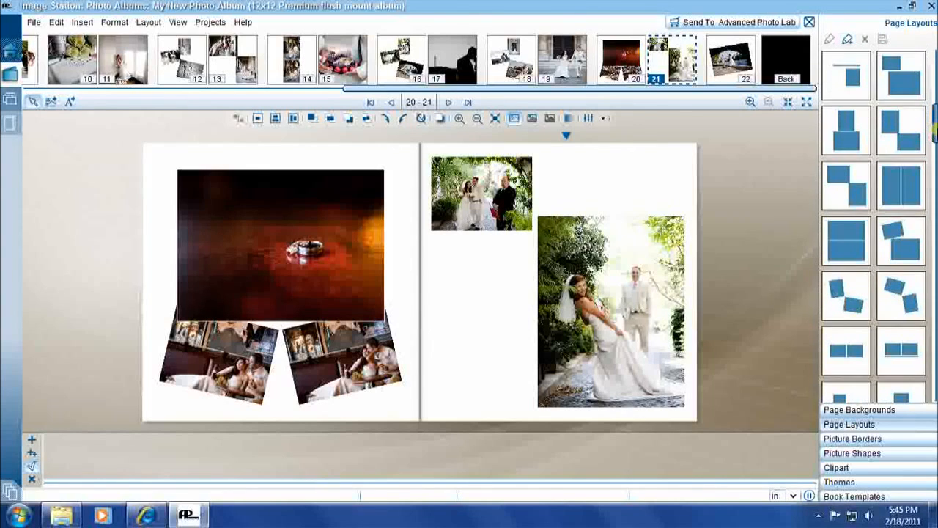
pyautogui.scroll(-5, 876, 227)
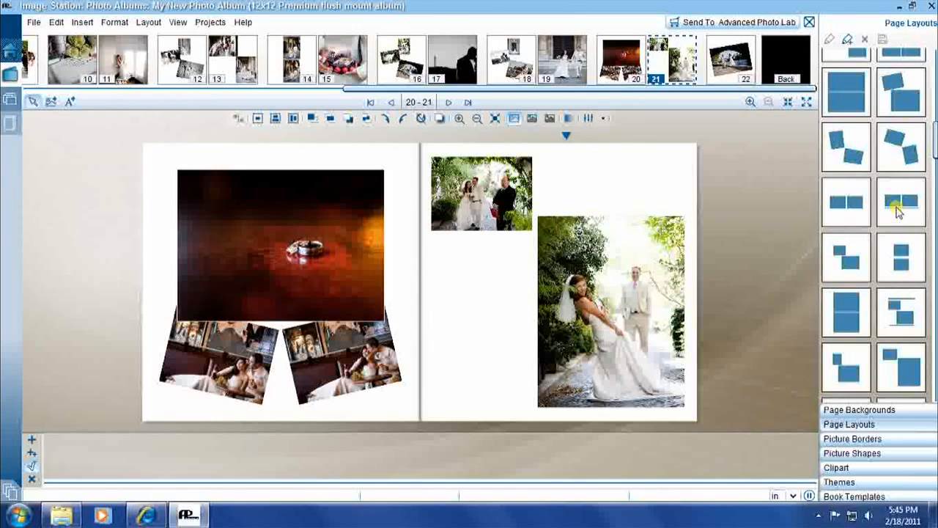
pyautogui.click(903, 149)
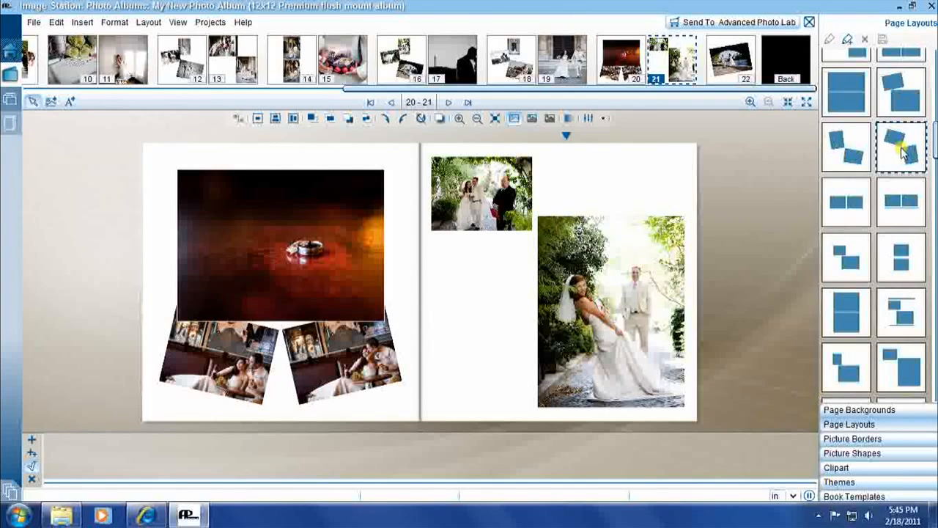
pyautogui.moveTo(905, 150); pyautogui.dragTo(589, 173)
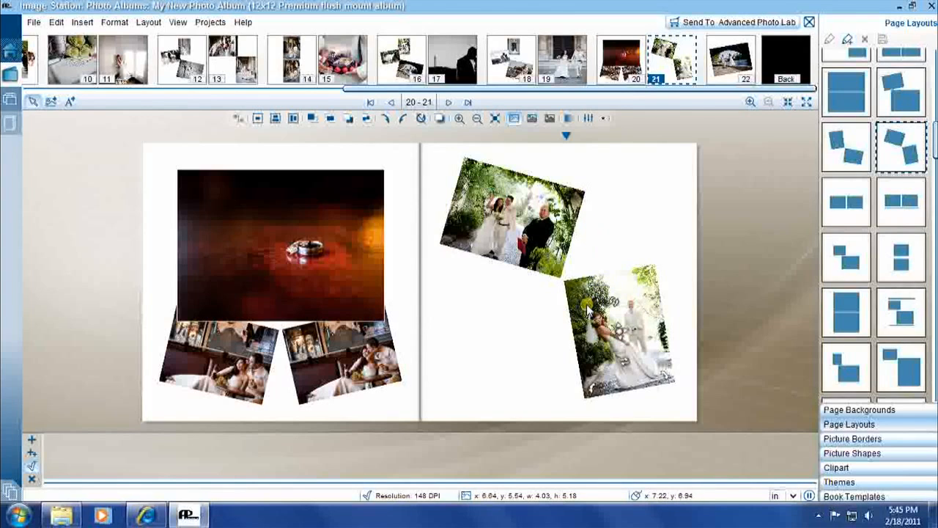
pyautogui.moveTo(603, 297); pyautogui.dragTo(577, 287)
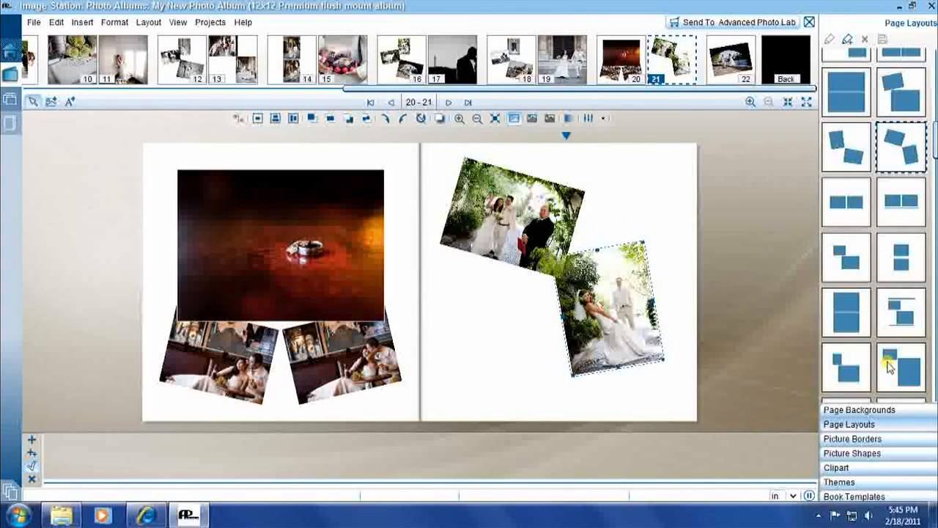
# Apply the brown background with the green pattern to pages 20-21 as a two-page spread background
pyautogui.click(910, 415)
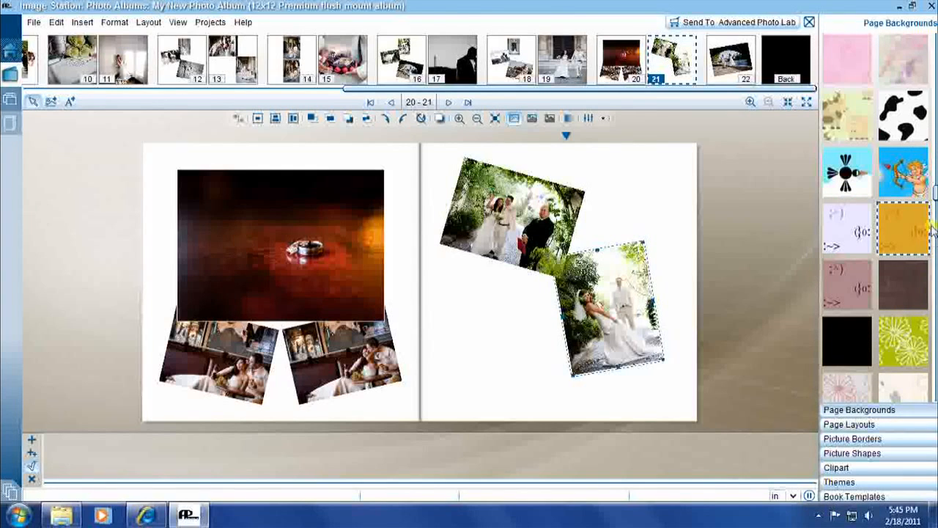
pyautogui.moveTo(935, 193); pyautogui.dragTo(936, 39)
pyautogui.moveTo(846, 353); pyautogui.dragTo(475, 316)
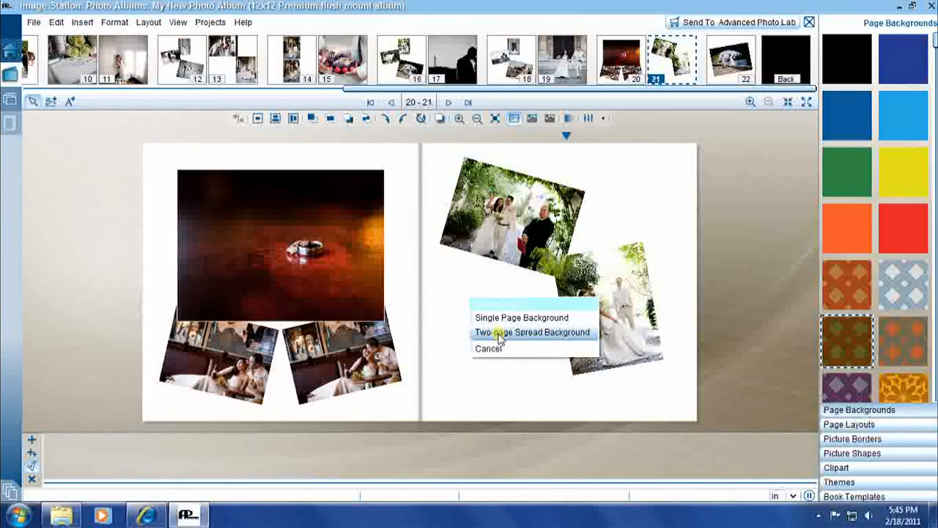
pyautogui.click(502, 335)
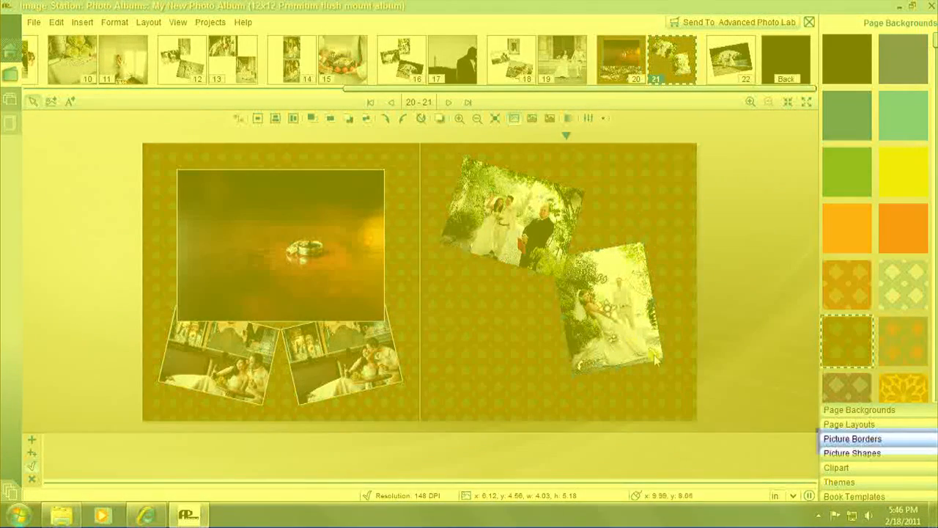
# Add the thick black Line border to the lower garden picture of the couple on page 21
pyautogui.click(856, 439)
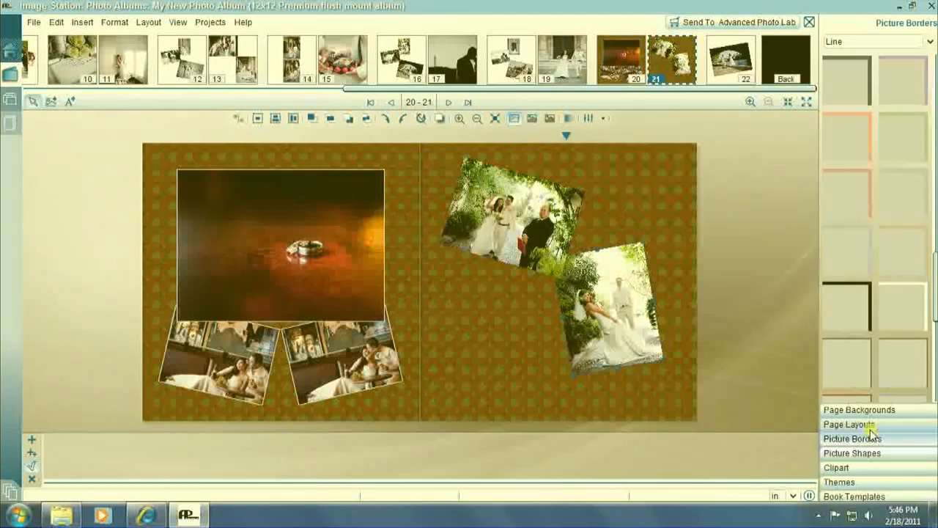
pyautogui.moveTo(935, 297); pyautogui.dragTo(935, 319)
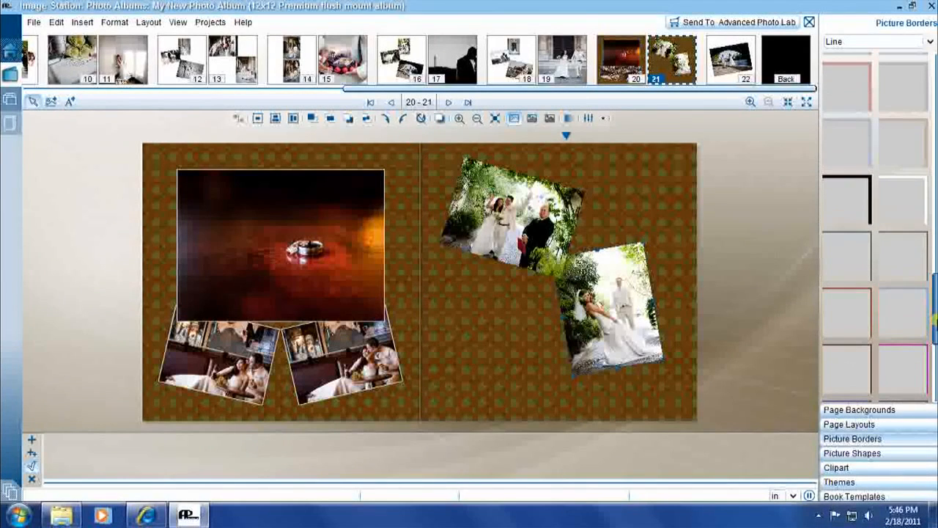
pyautogui.click(861, 202)
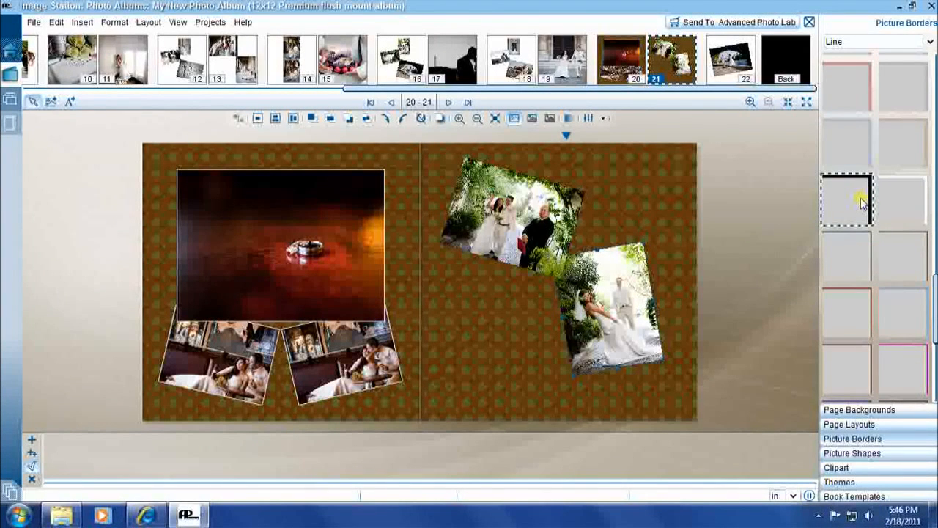
pyautogui.moveTo(863, 202); pyautogui.dragTo(607, 293)
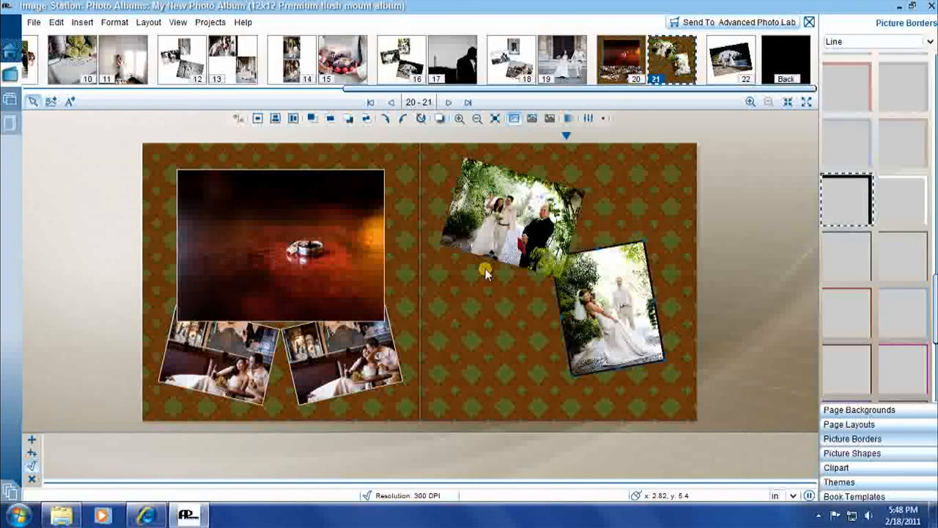
pyautogui.click(506, 214)
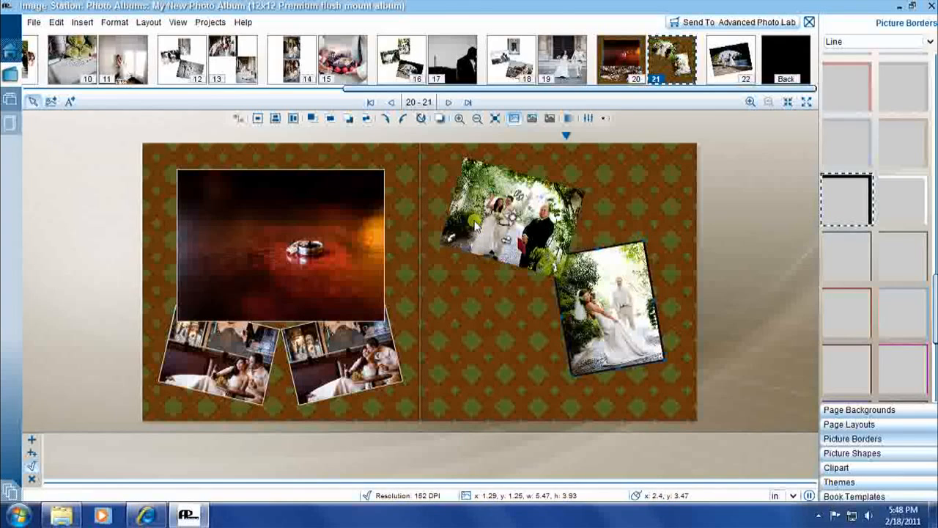
# Apply the layout with one large portrait picture and a caption beneath it to page 17, over the silhouette background
pyautogui.click(454, 59)
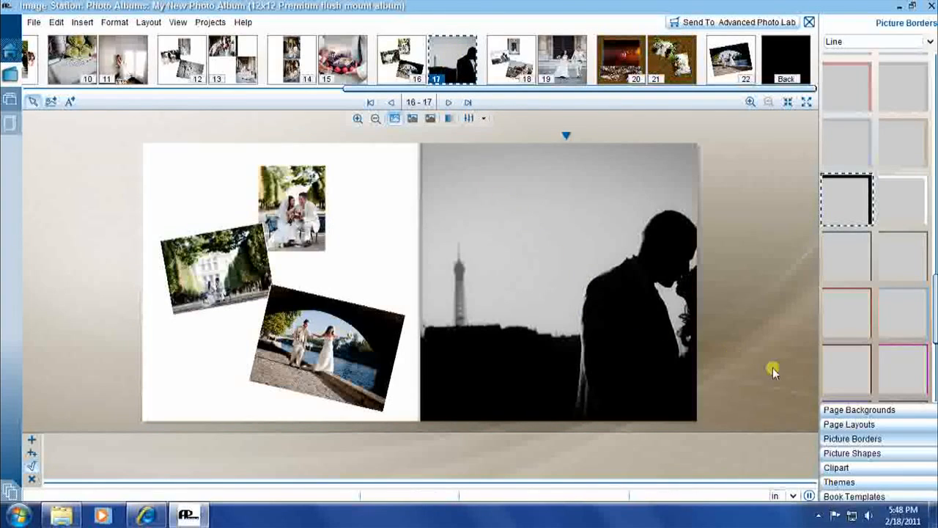
pyautogui.click(865, 425)
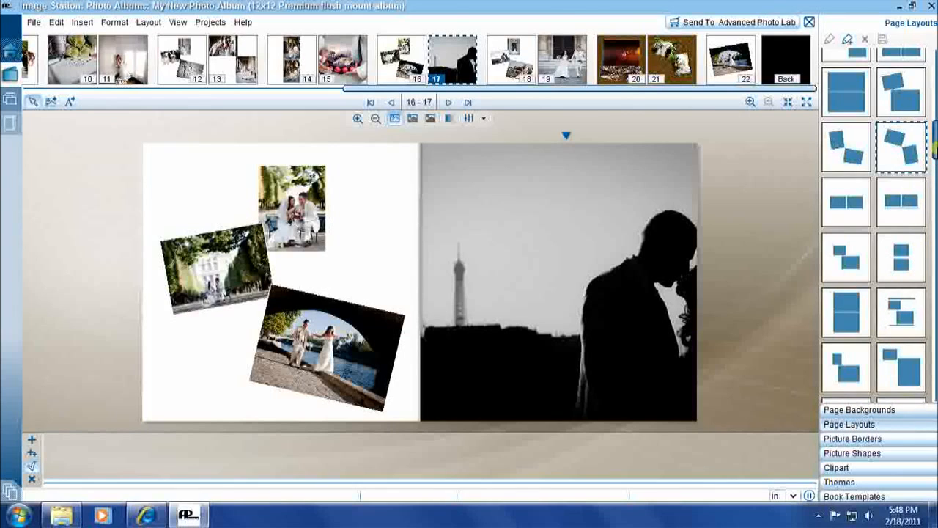
pyautogui.moveTo(936, 147); pyautogui.dragTo(936, 81)
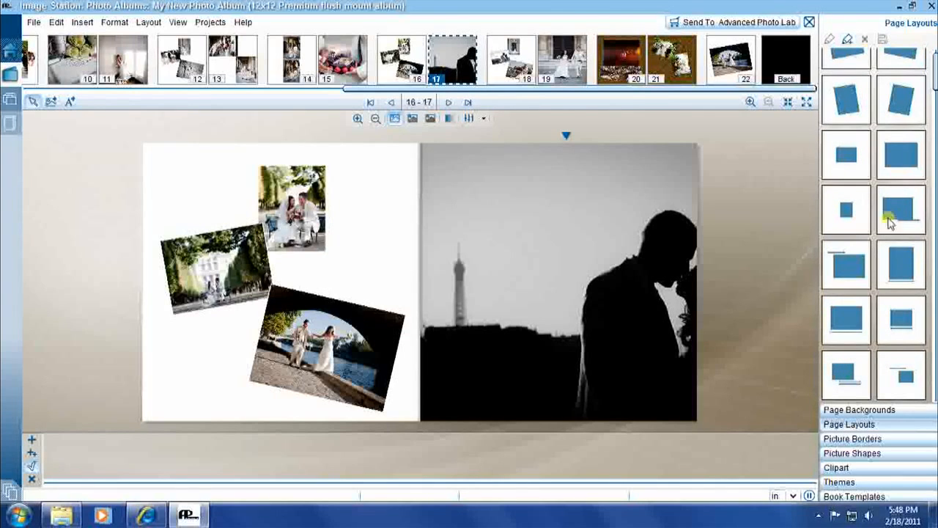
pyautogui.moveTo(897, 260); pyautogui.dragTo(575, 231)
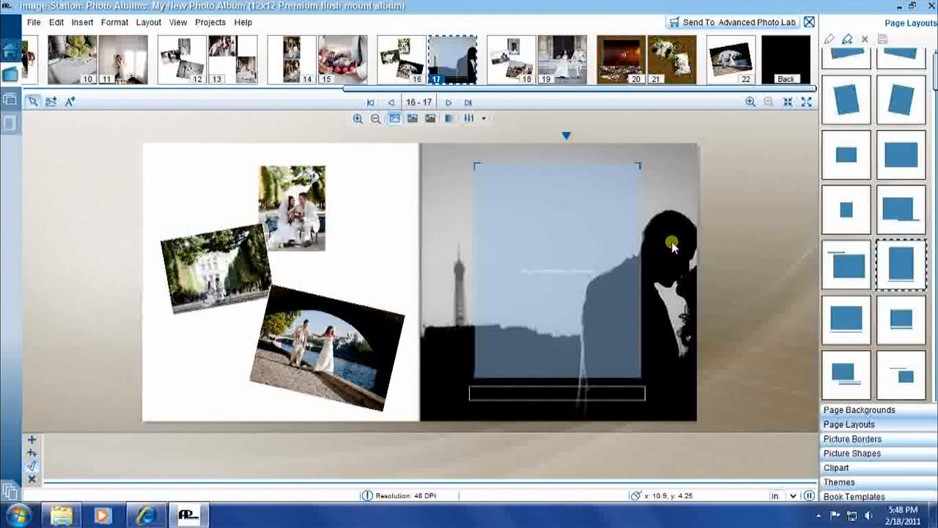
# Shift page 17's silhouette background to the left and fill the empty portrait frame with the ring-exchange picture of the hands
pyautogui.rightClick(672, 245)
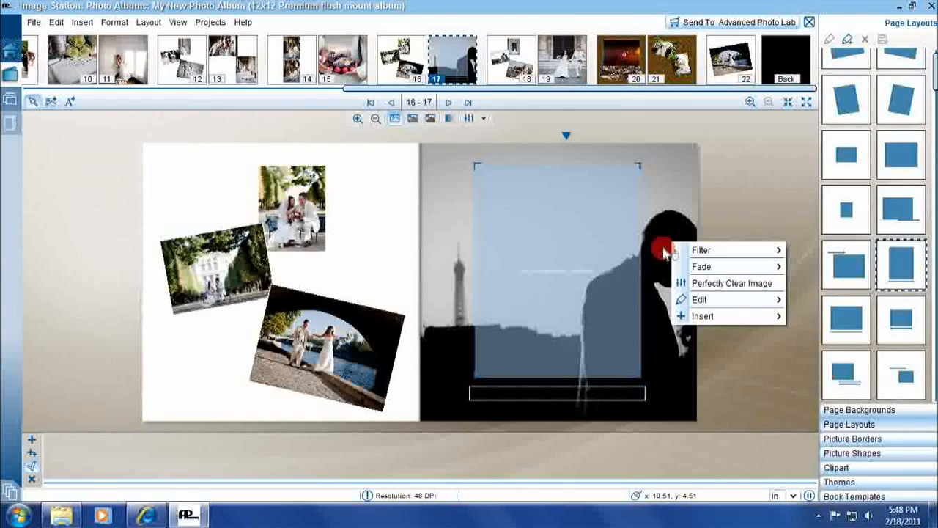
pyautogui.moveTo(664, 253); pyautogui.dragTo(673, 300)
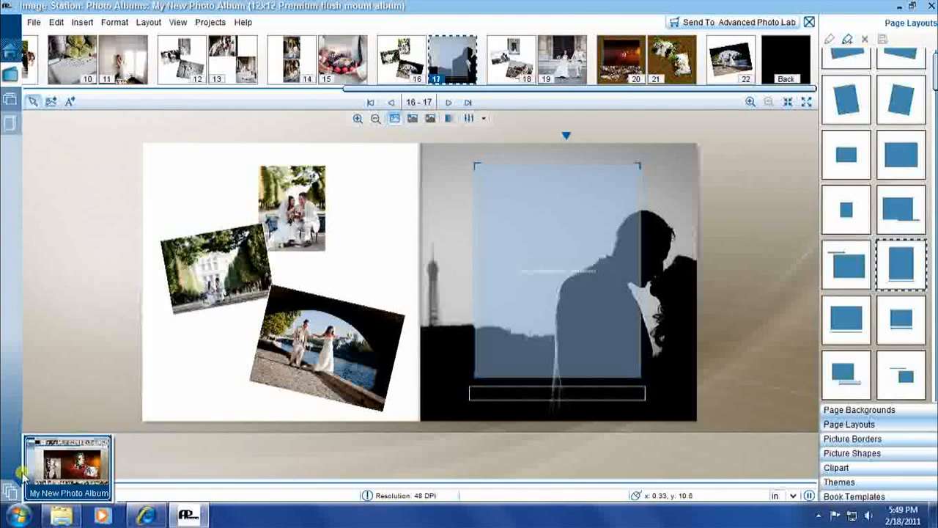
pyautogui.click(32, 466)
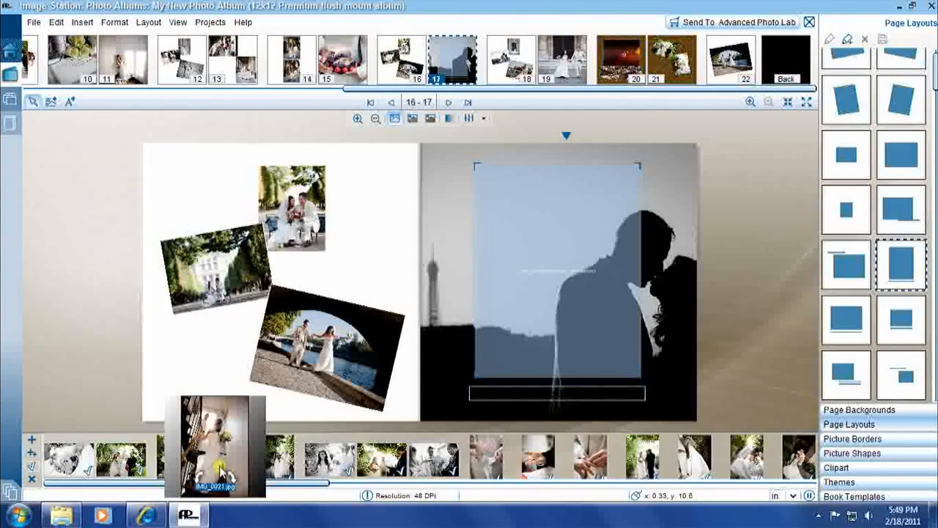
pyautogui.moveTo(594, 472)
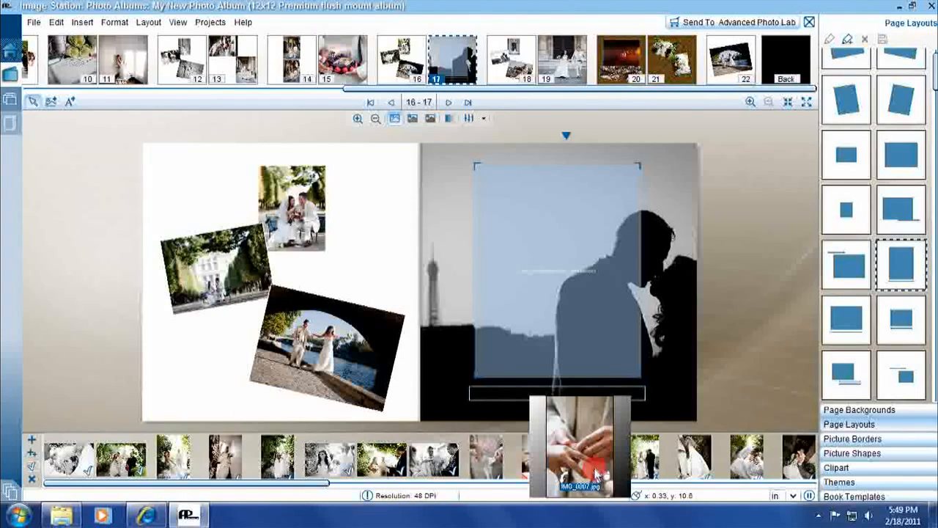
pyautogui.moveTo(593, 474); pyautogui.dragTo(557, 265)
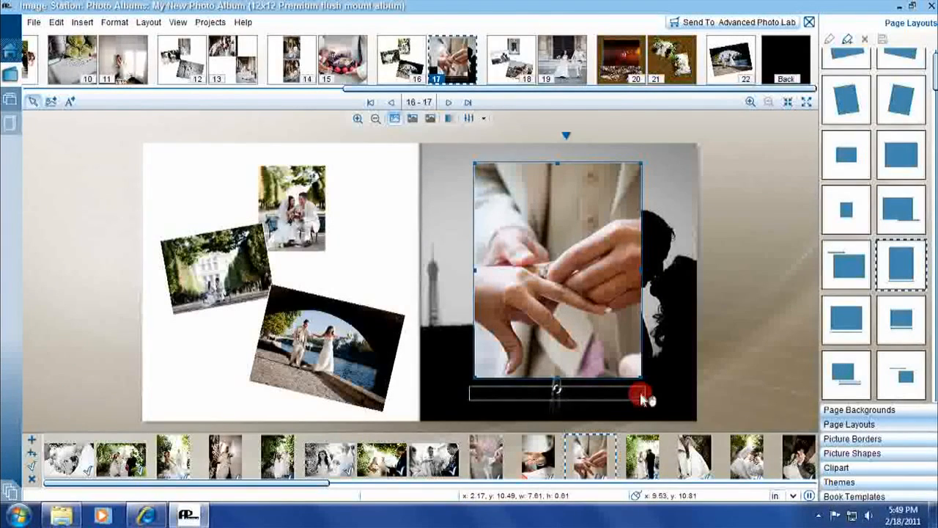
# Replace the placeholder caption beneath the ring-exchange picture on page 17 with "test"
pyautogui.click(640, 397)
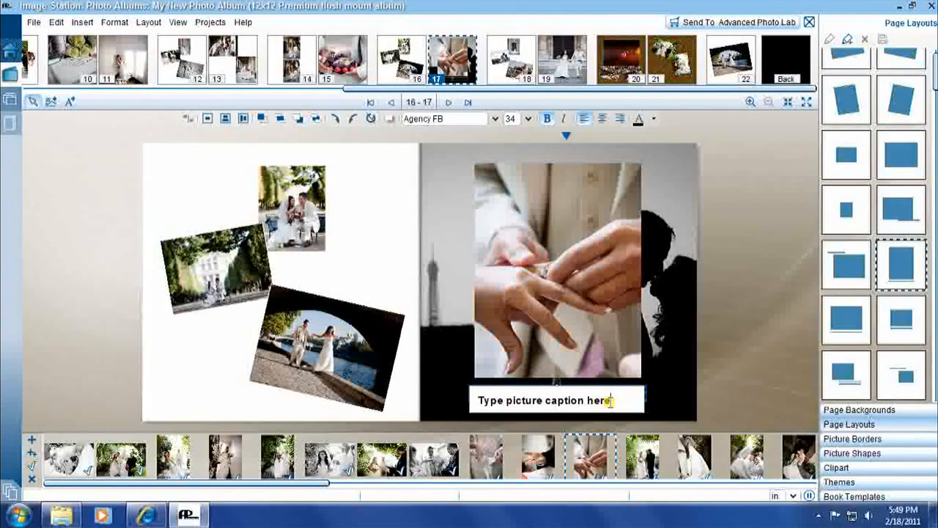
pyautogui.press('BackSpace')
pyautogui.press('BackSpace')
pyautogui.press('BackSpace')
pyautogui.press('BackSpace')
pyautogui.press('BackSpace')
pyautogui.press('BackSpace')
pyautogui.press('BackSpace')
pyautogui.press('BackSpace')
pyautogui.press('BackSpace')
pyautogui.press('BackSpace')
pyautogui.press('BackSpace')
pyautogui.press('BackSpace')
pyautogui.press('BackSpace')
pyautogui.press('BackSpace')
pyautogui.press('BackSpace')
pyautogui.press('BackSpace')
pyautogui.press('BackSpace')
pyautogui.press('BackSpace')
pyautogui.press('BackSpace')
pyautogui.press('BackSpace')
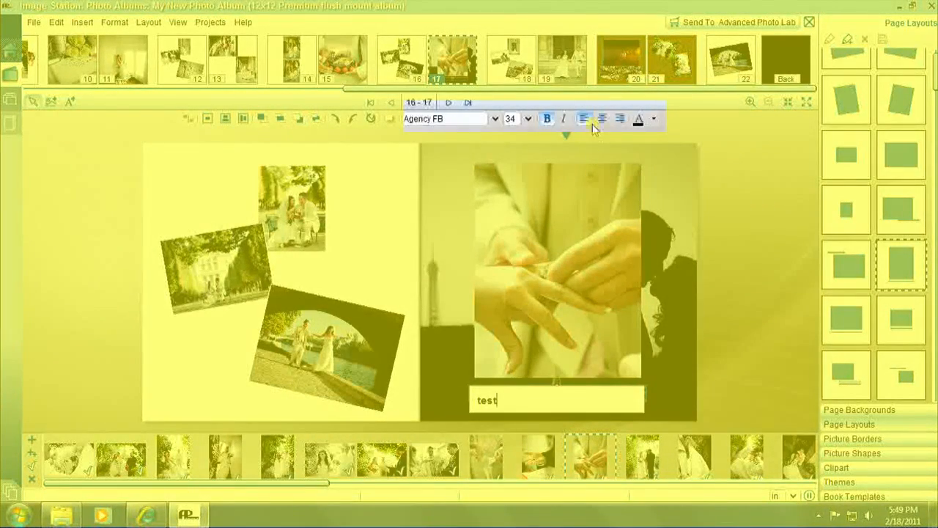
# Format the page 17 caption as white, centered, italic text
pyautogui.click(584, 119)
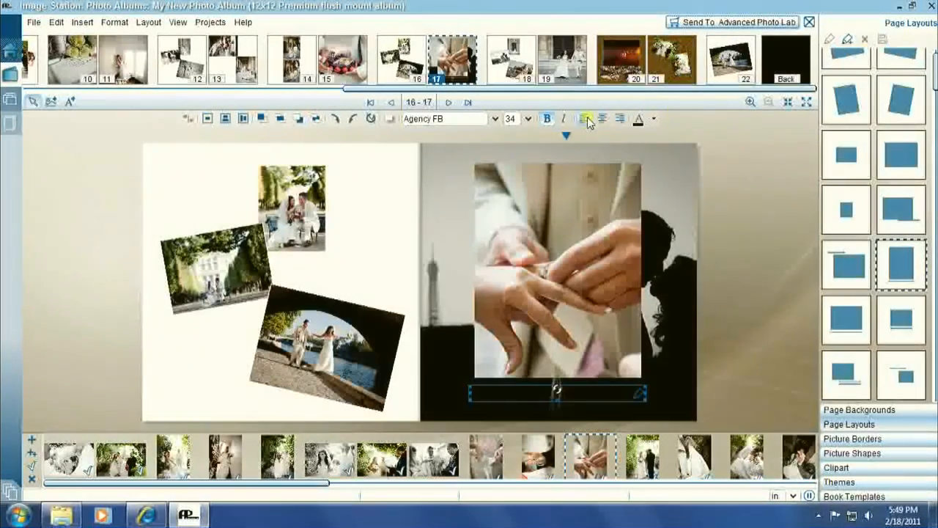
pyautogui.click(652, 120)
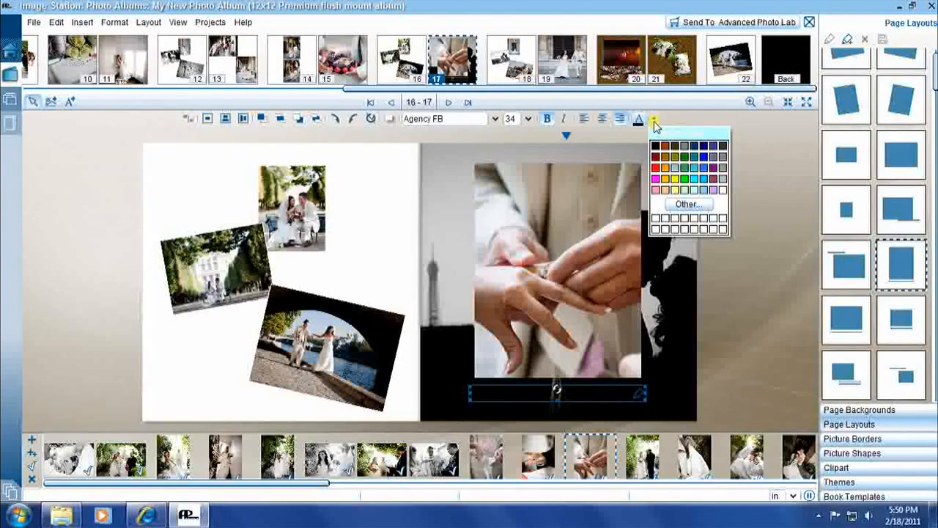
pyautogui.click(723, 191)
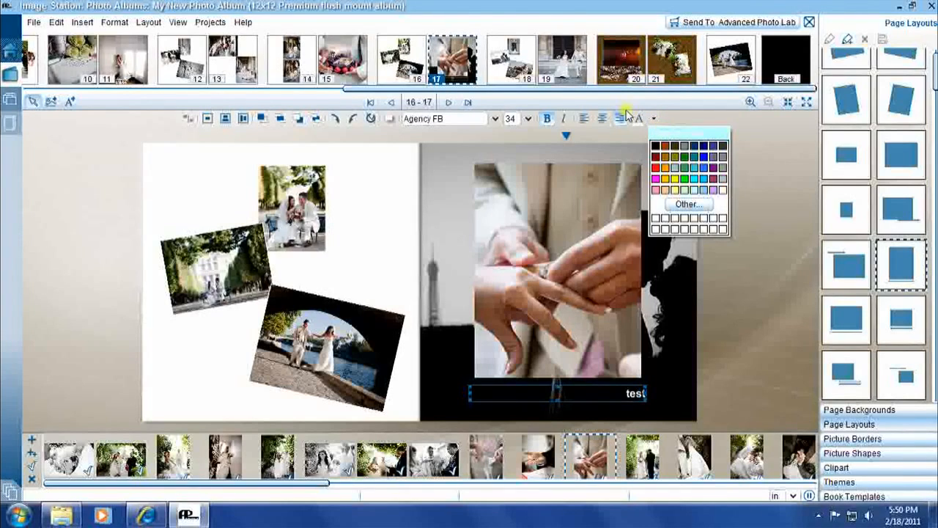
pyautogui.click(602, 121)
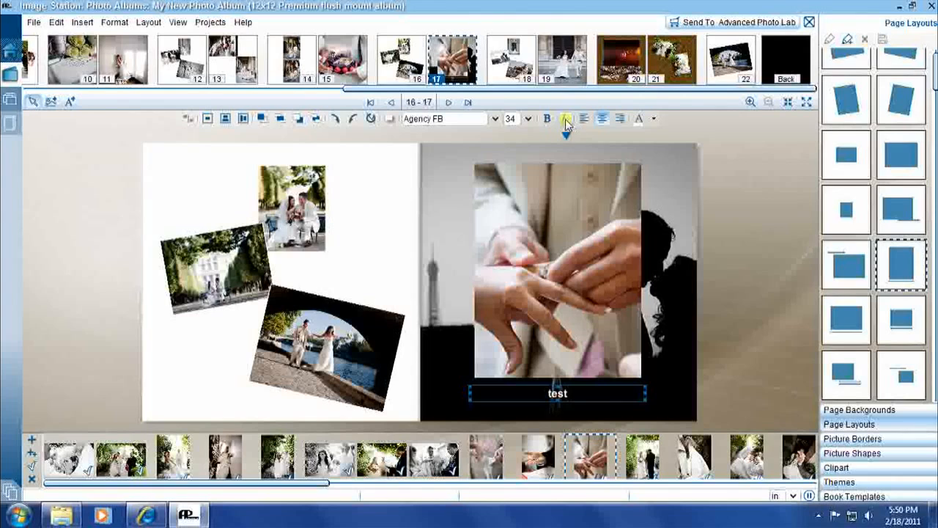
pyautogui.click(565, 120)
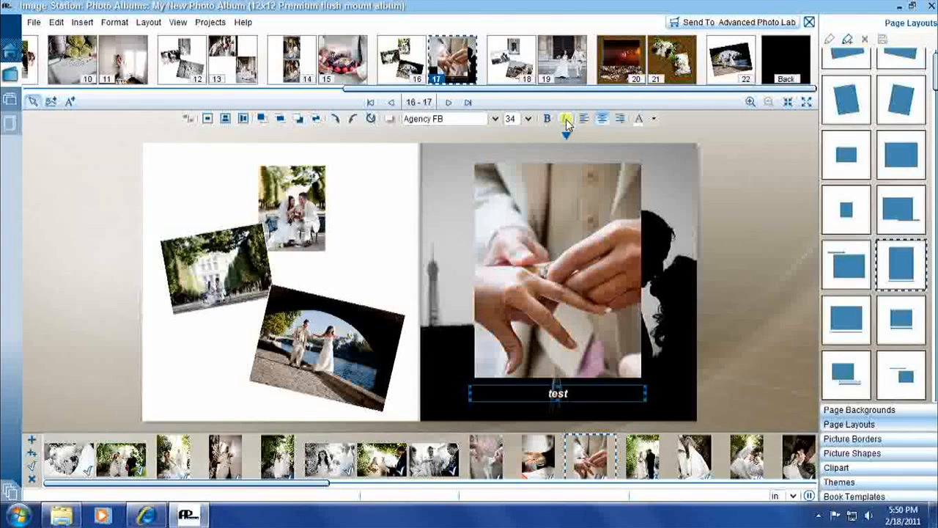
# Enlarge the page 17 caption to font size 72 and deselect it
pyautogui.click(528, 119)
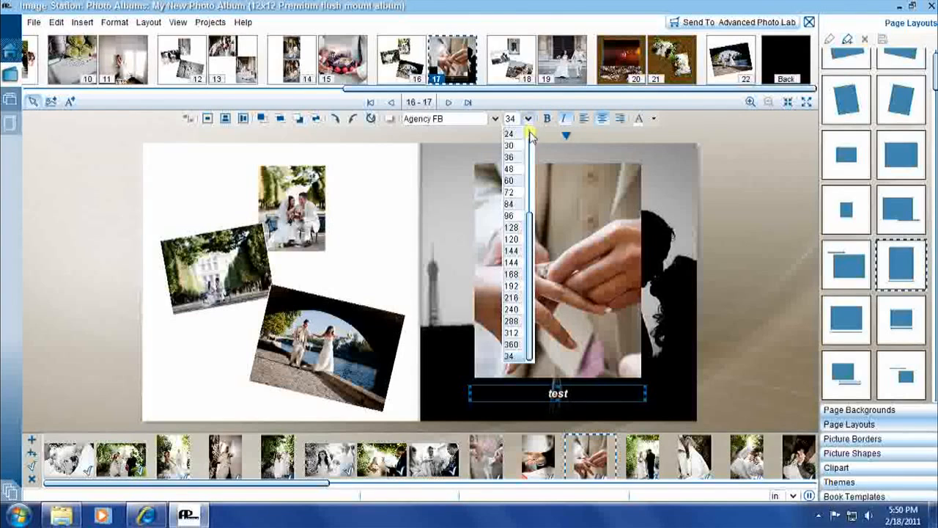
pyautogui.click(513, 250)
pyautogui.click(528, 119)
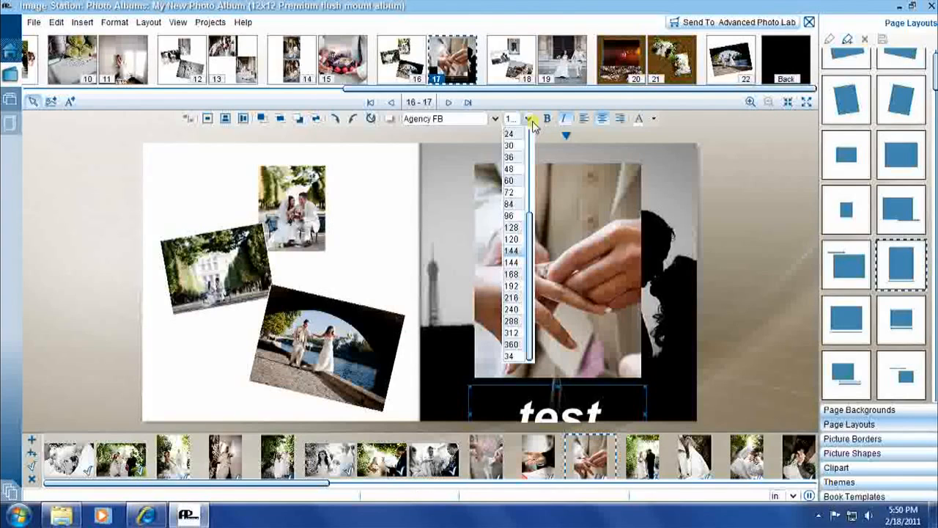
pyautogui.click(511, 192)
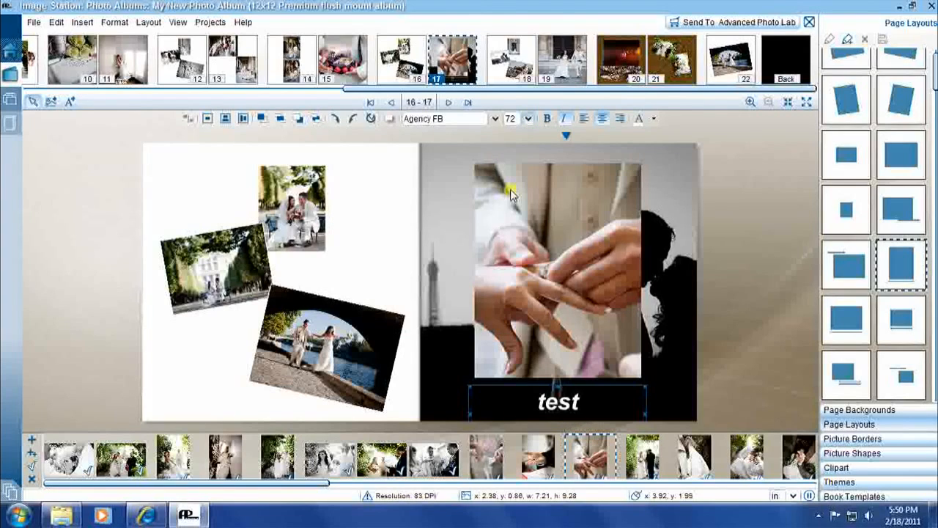
pyautogui.click(691, 341)
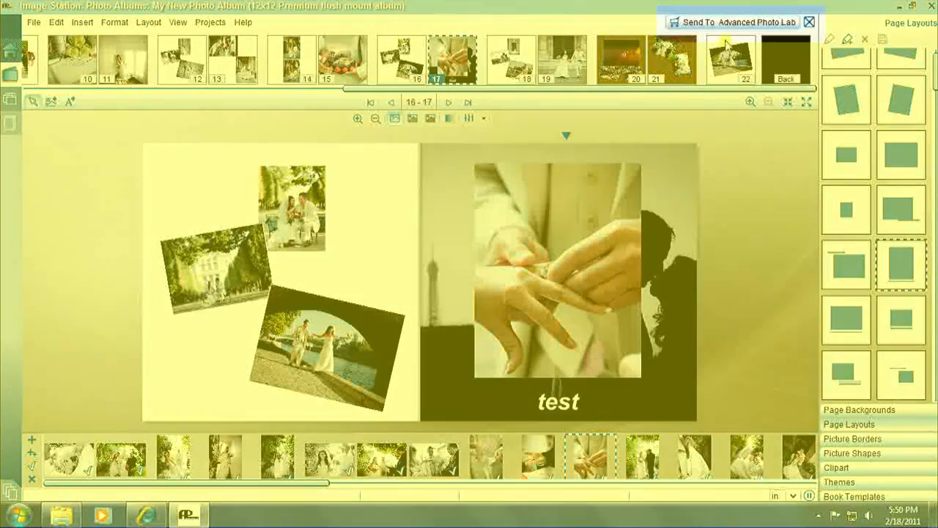